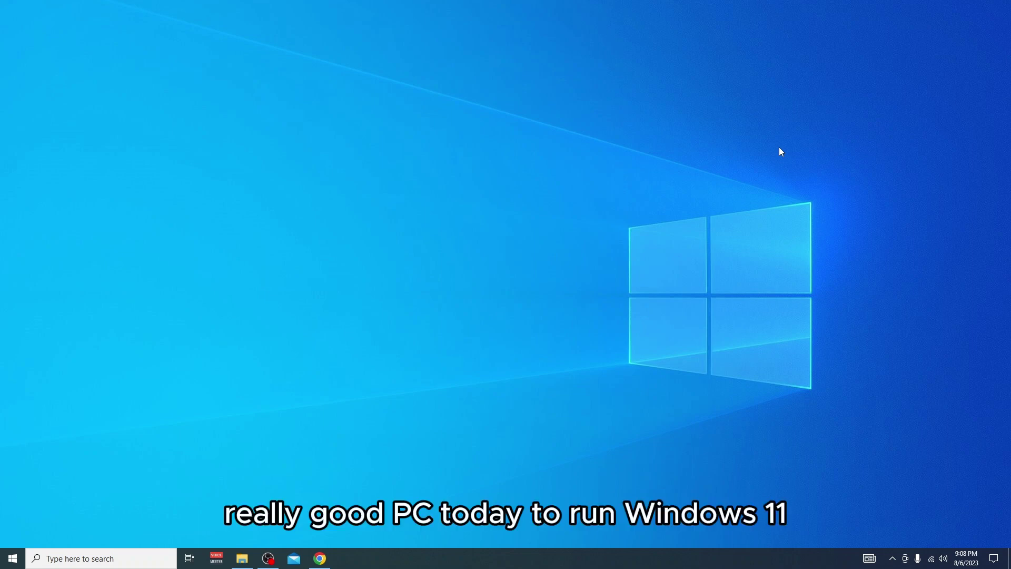
Bring Chrome forward to show Microsoft's Windows 11 hardware requirements page
left_click(320, 558)
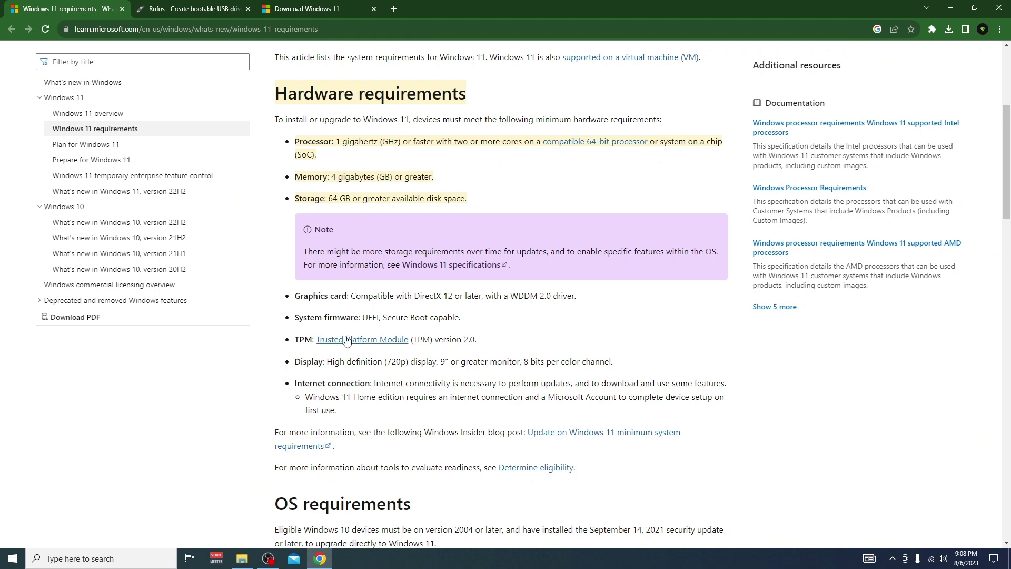
Highlight the TPM 2.0 and Processor requirement lines in the Windows 11 requirements article
left_click_drag(492, 342, 293, 342)
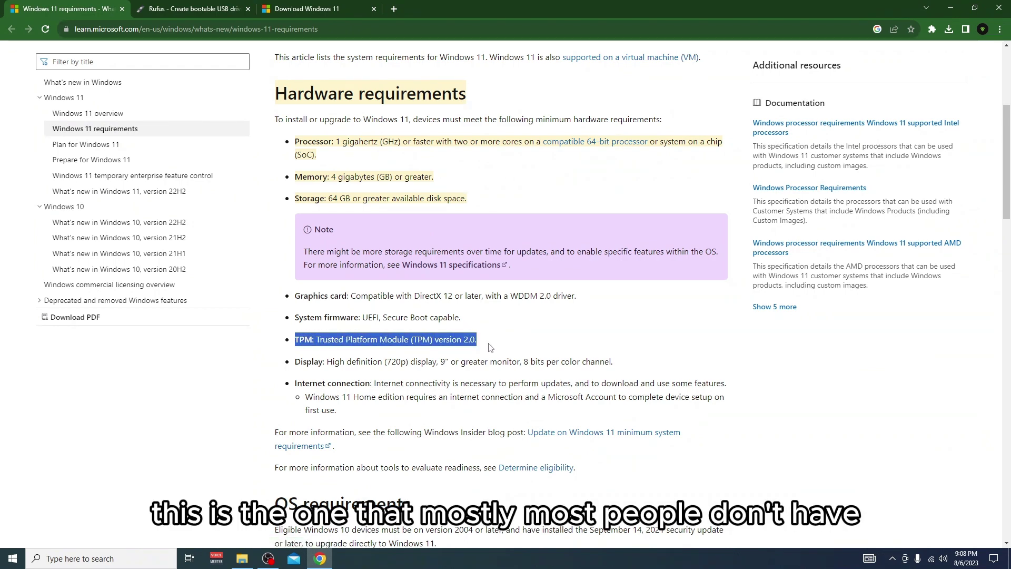
left_click(490, 347)
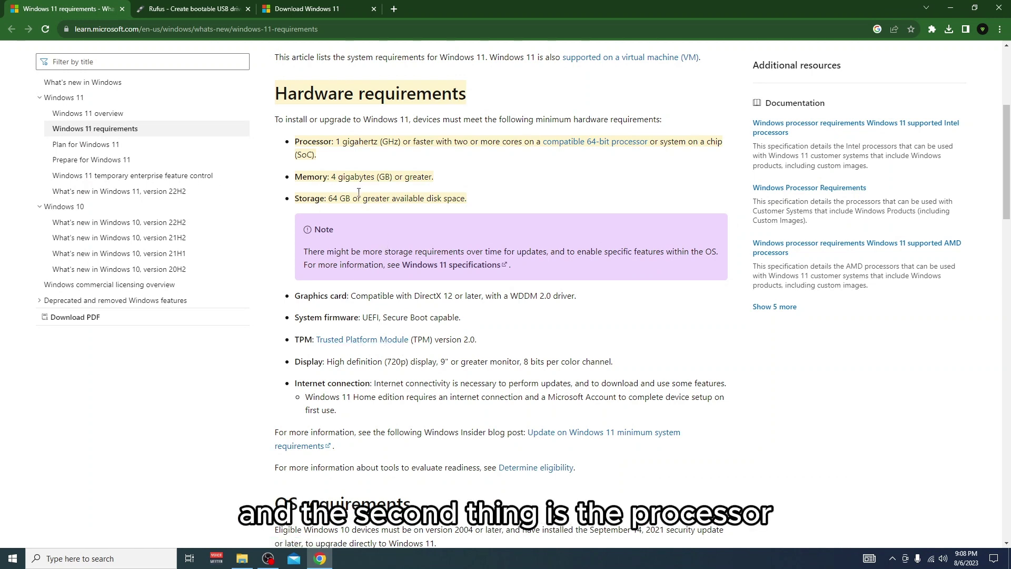
left_click_drag(477, 339, 290, 140)
left_click(322, 156)
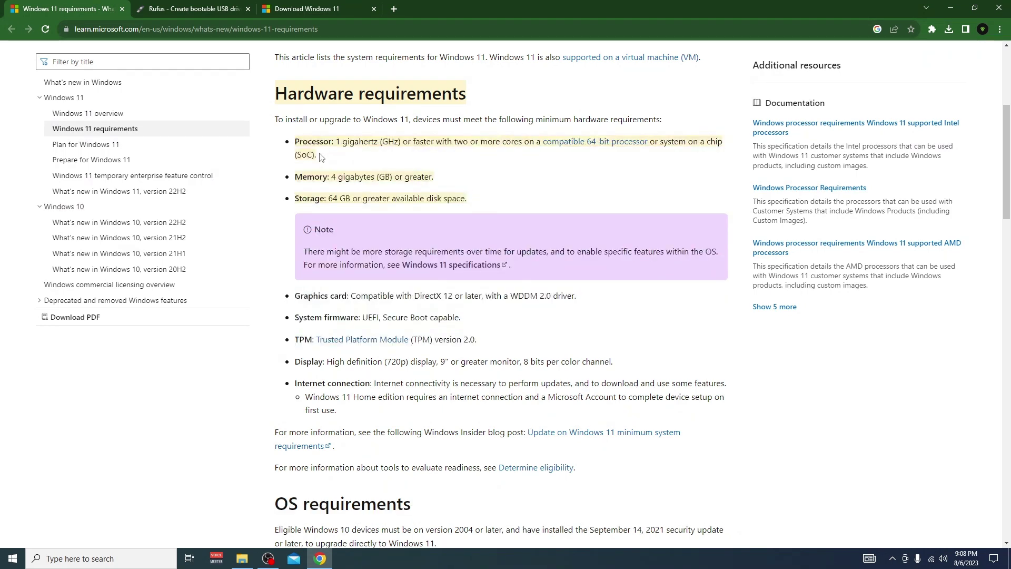
triple_click(321, 156)
left_click(336, 153)
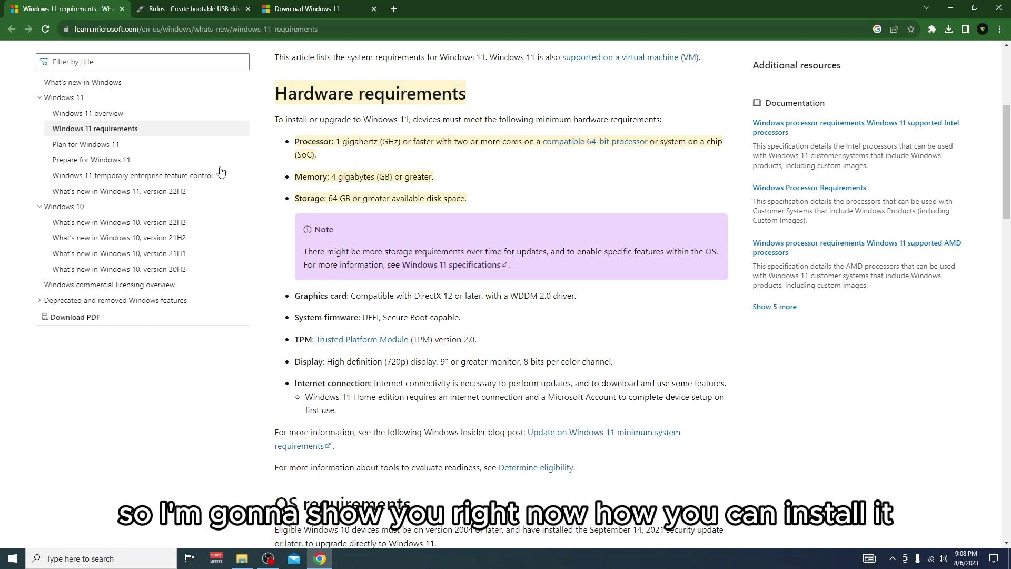
Close the requirements article and scroll the Download Windows 11 page to the Disk Image (ISO) section
left_click(121, 9)
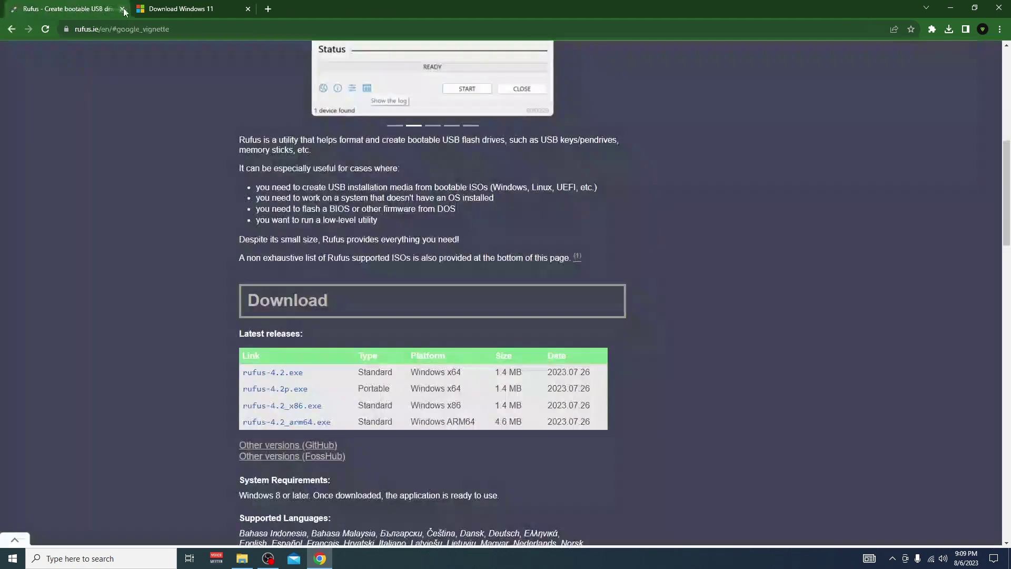
left_click(179, 6)
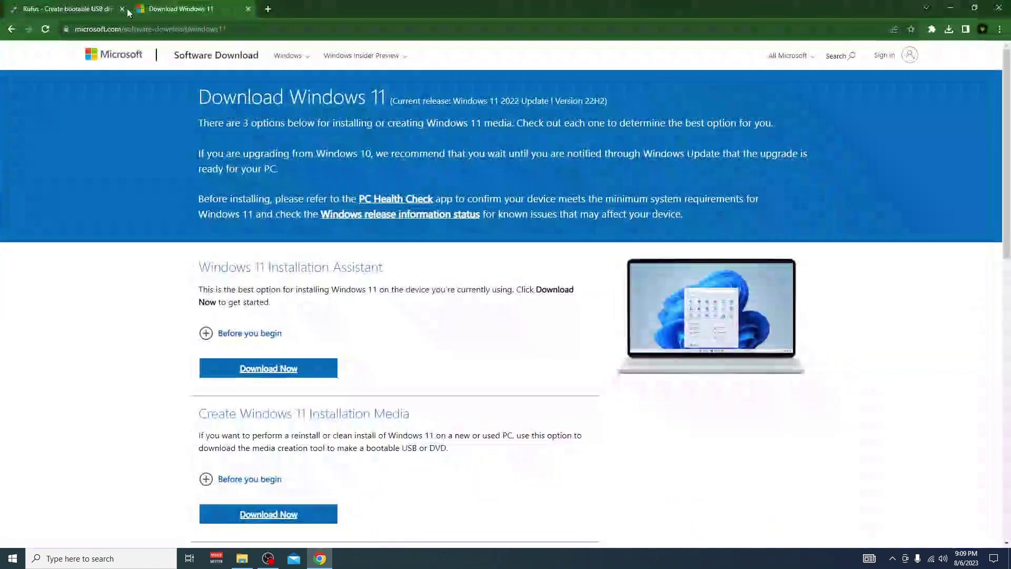
left_click_drag(128, 11, 286, 21)
double_click(308, 20)
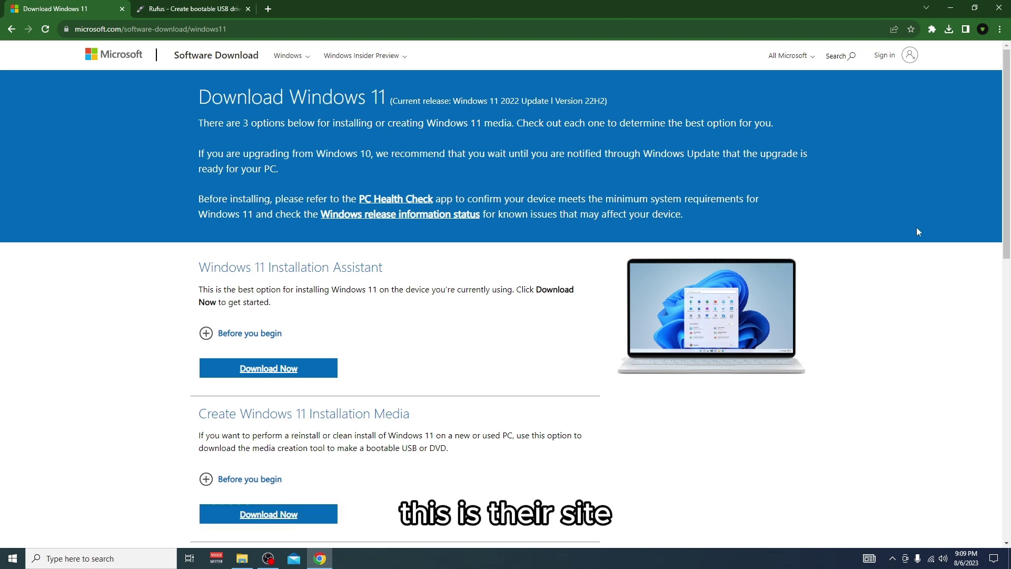
left_click_drag(1007, 219, 1007, 376)
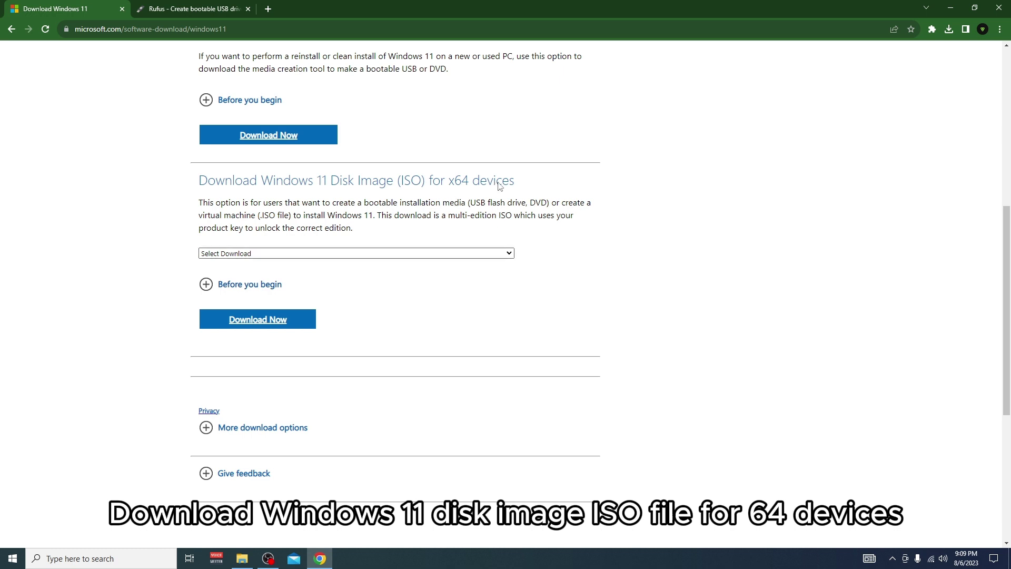
Request the Windows 11 multi-edition x64 ISO with English International as the product language
left_click(226, 253)
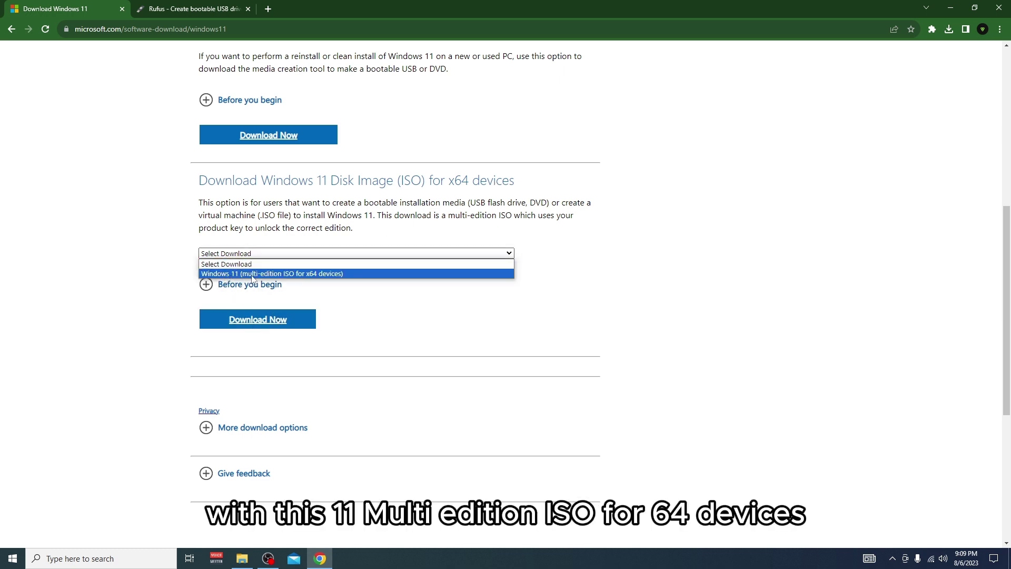
left_click(343, 274)
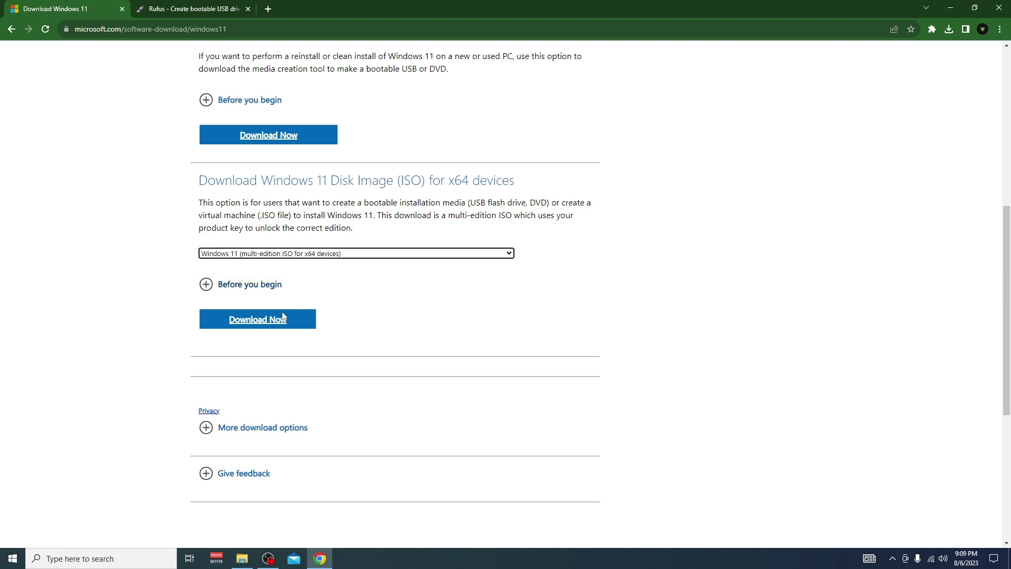
left_click(217, 323)
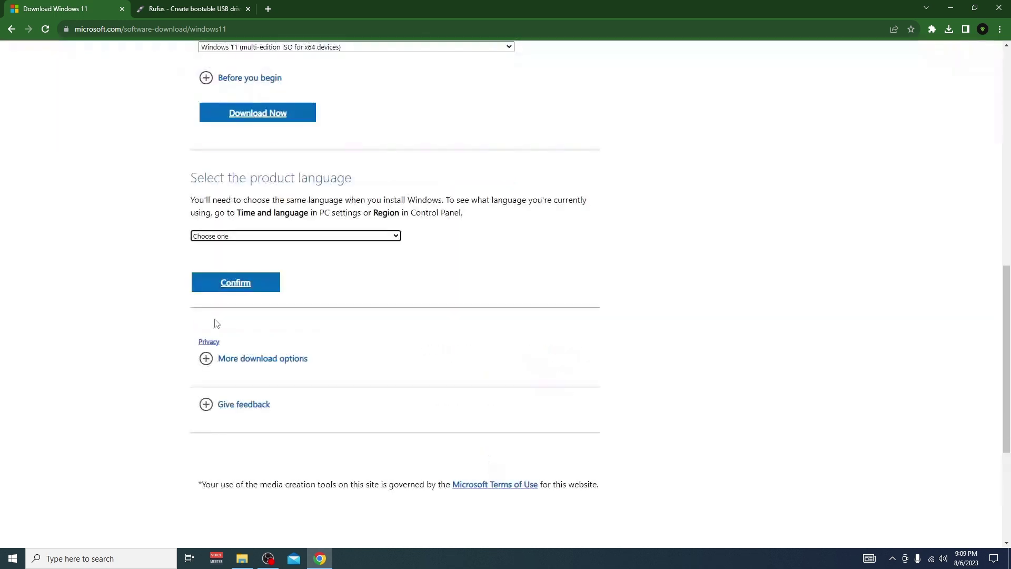
left_click(227, 237)
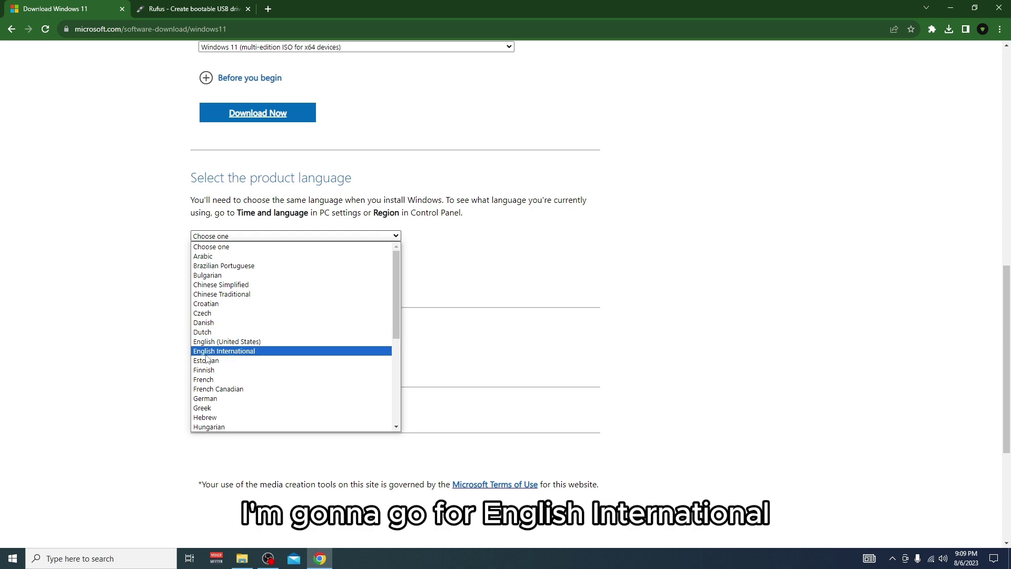
left_click(224, 351)
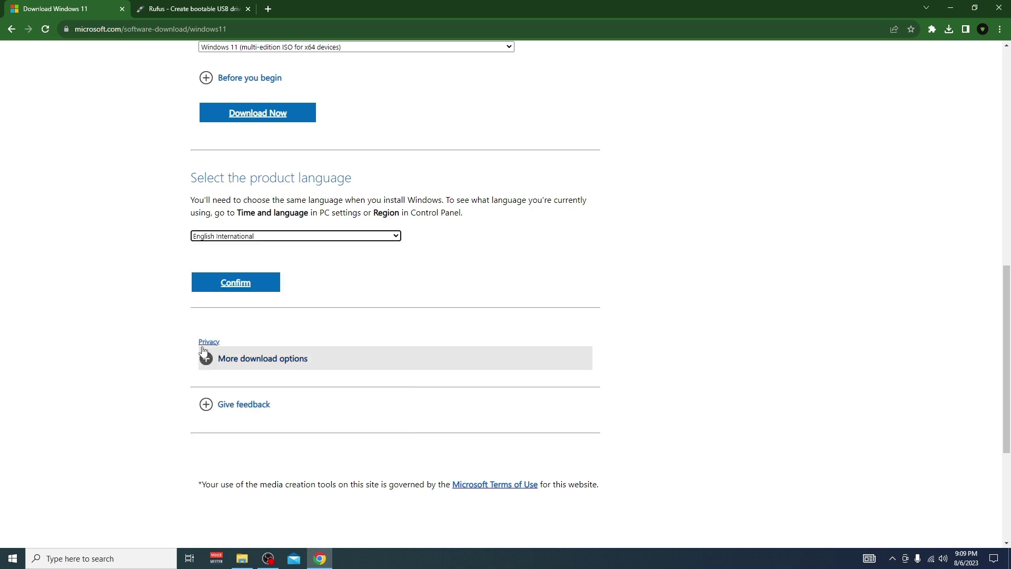
left_click(252, 286)
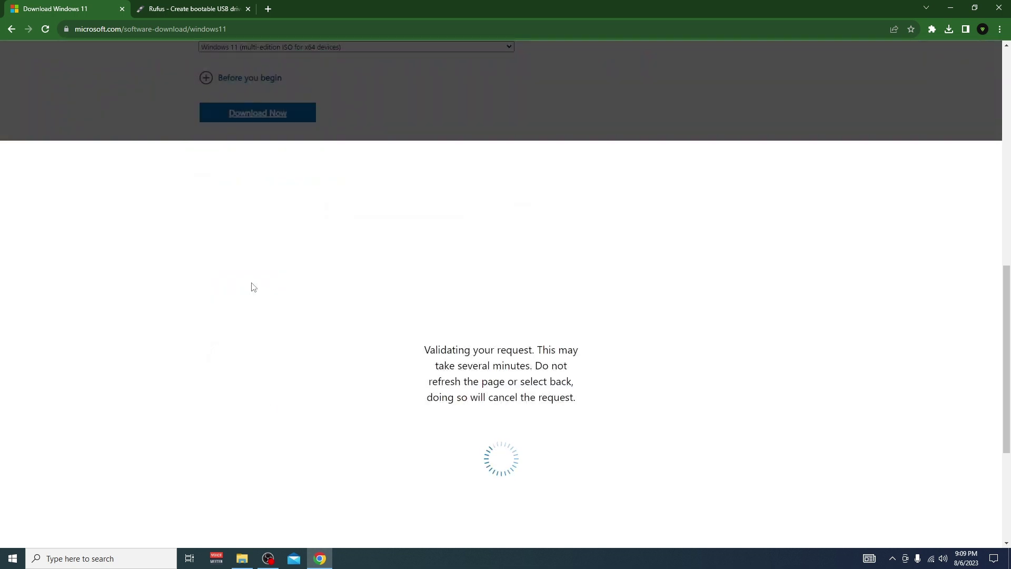
Start the 64-bit Windows 11 ISO download and check its progress in Chrome's downloads panel
scroll(253, 286, "down", 1)
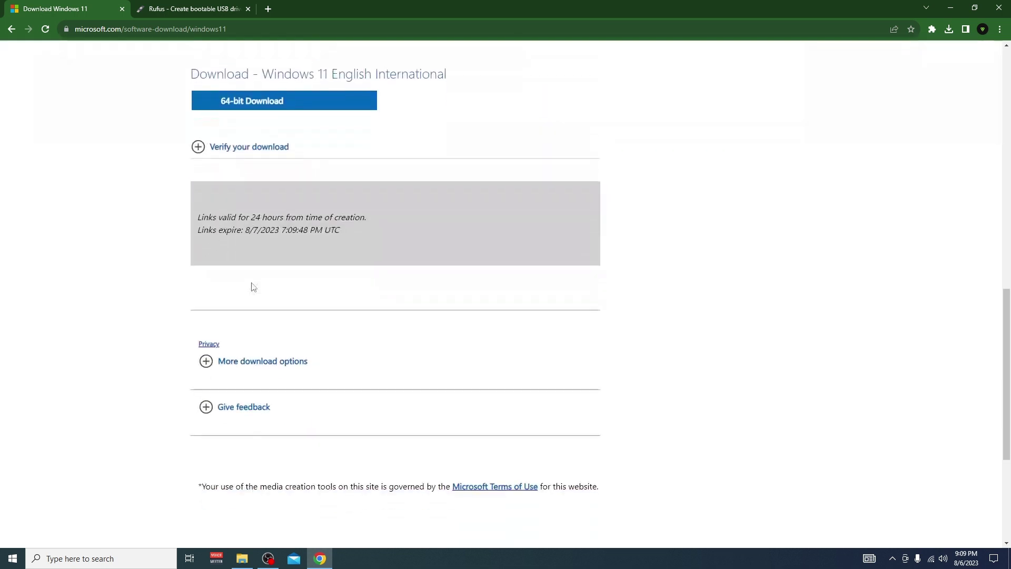
scroll(352, 209, "up", 3)
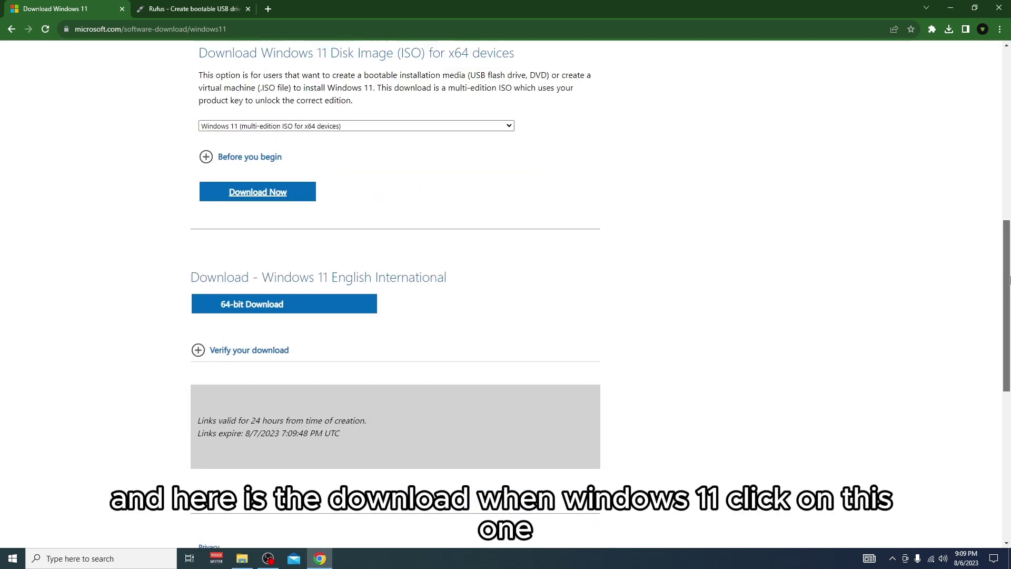
scroll(353, 208, "down", 1)
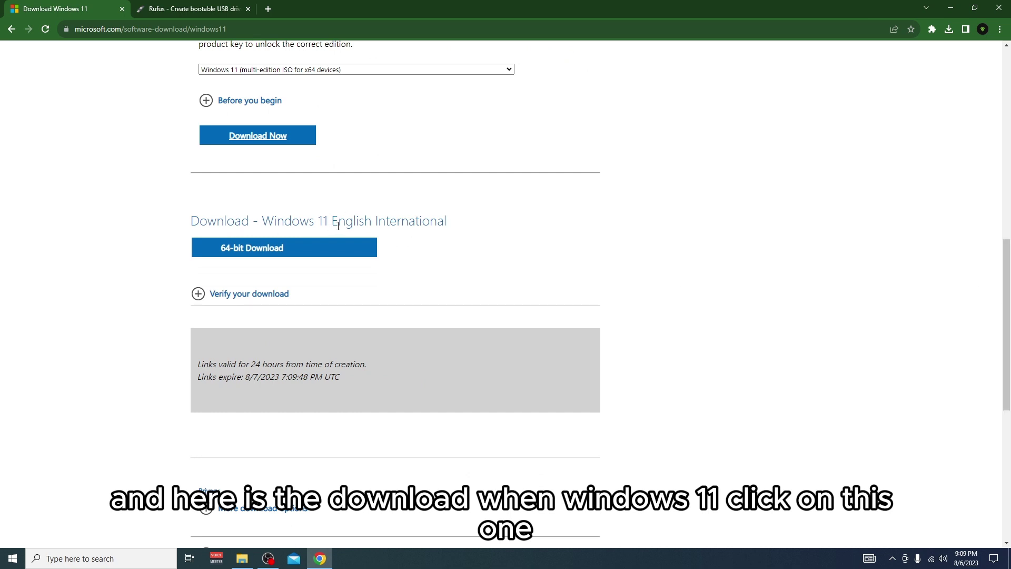
left_click(227, 250)
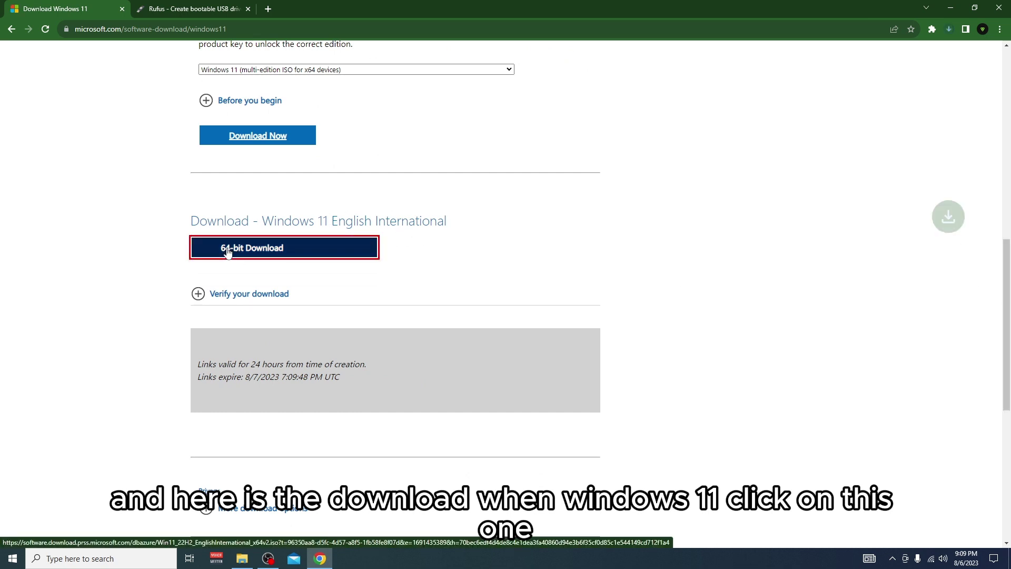
left_click(950, 33)
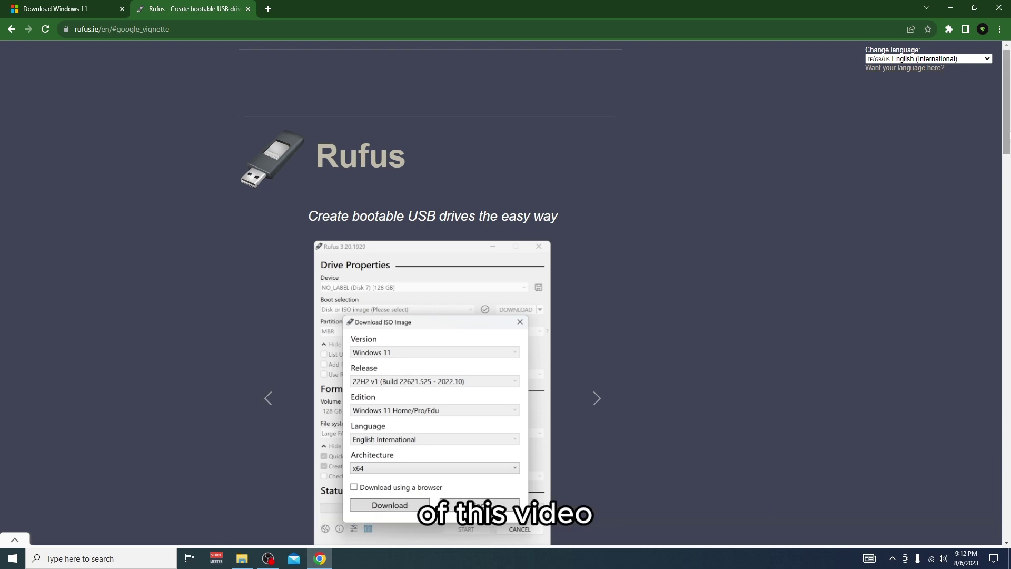
Download the standard rufus-4.2.exe from the Rufus website's Download section
scroll(1008, 129, "down", 12)
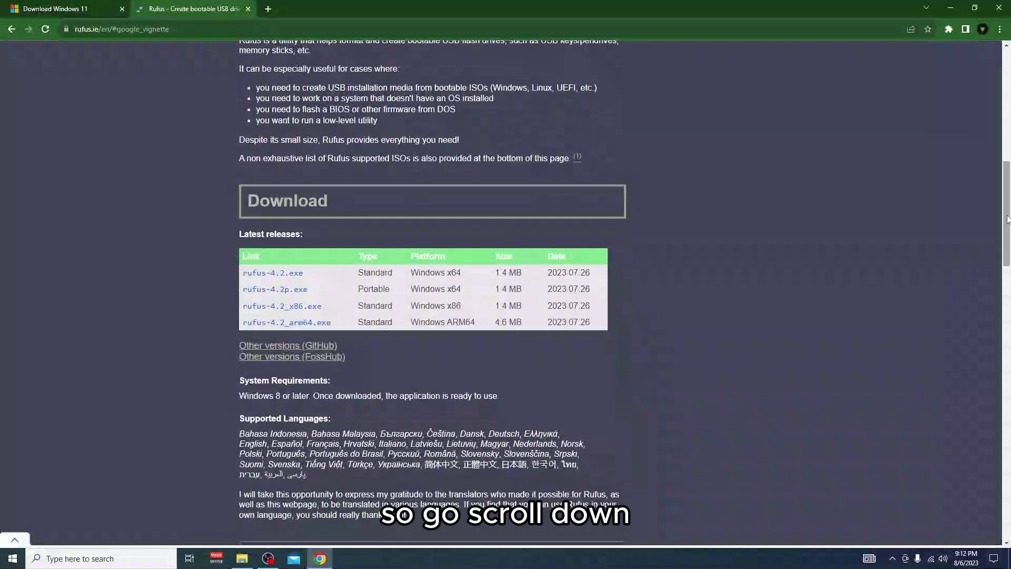
left_click(303, 277)
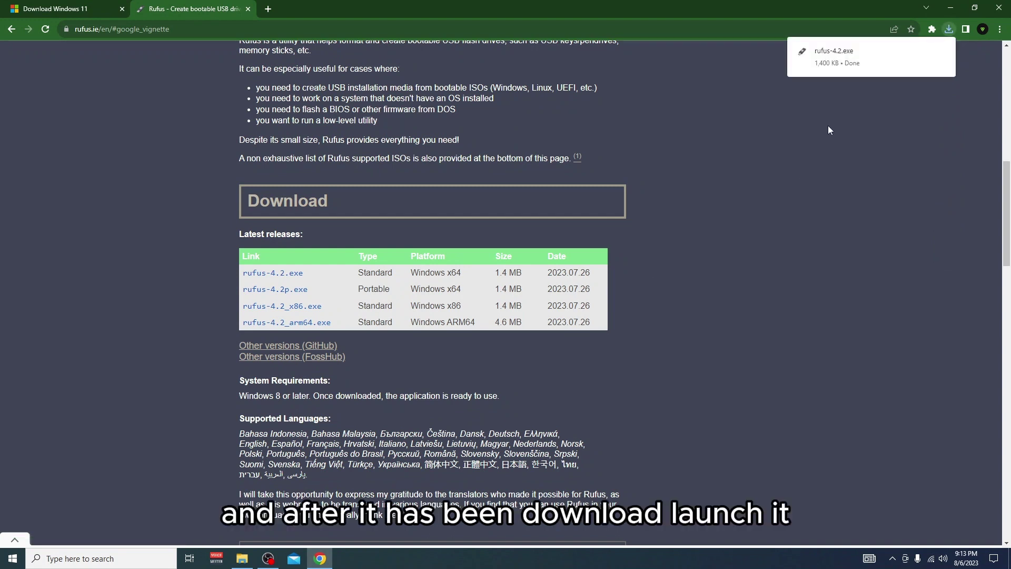
mouse_move(862, 61)
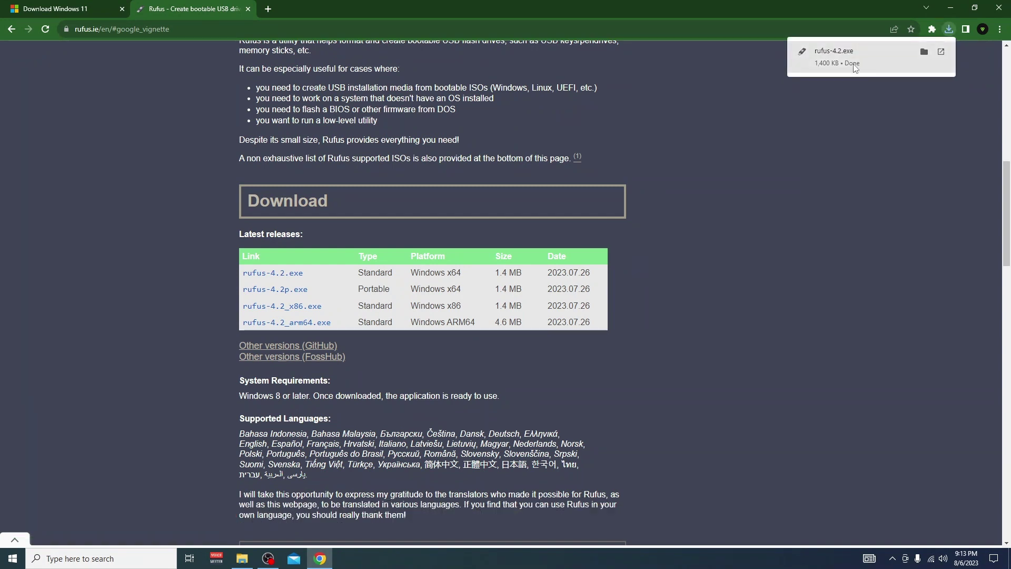
Minimise Chrome, open the Desktop's Windows 11 folder and run rufus-4.2.exe
left_click(320, 558)
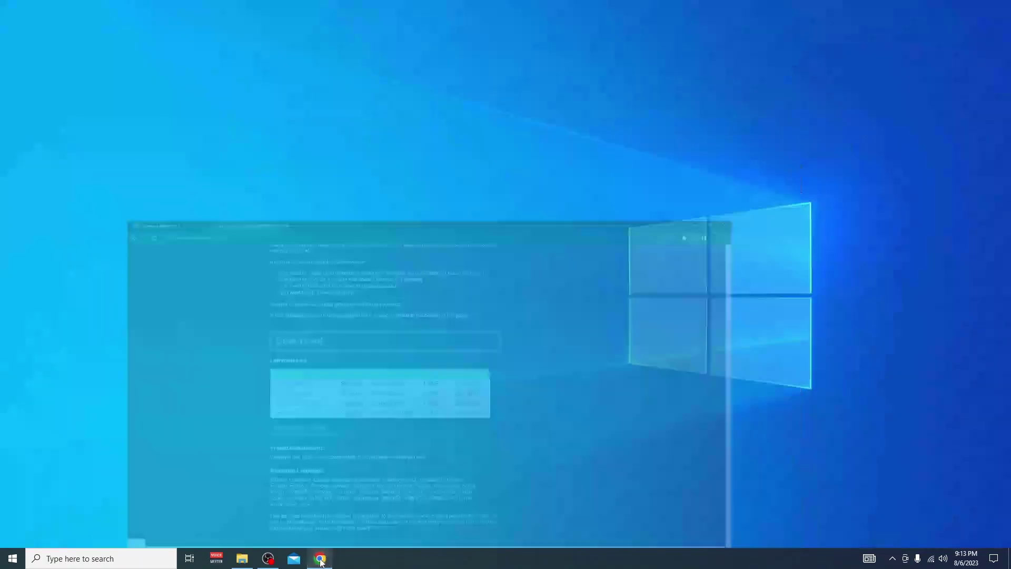
left_click(241, 559)
left_click_drag(426, 333, 251, 235)
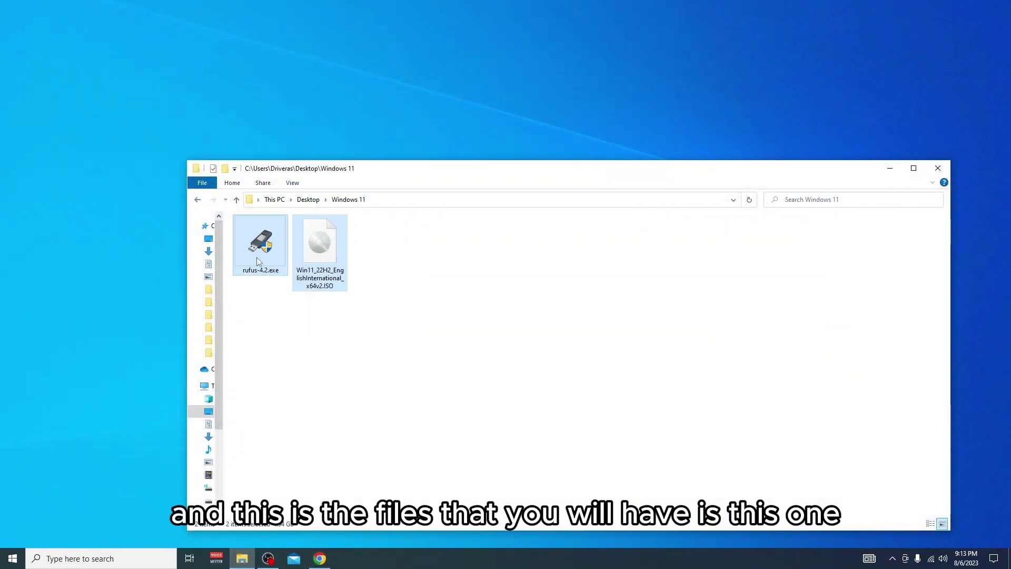
left_click(407, 257)
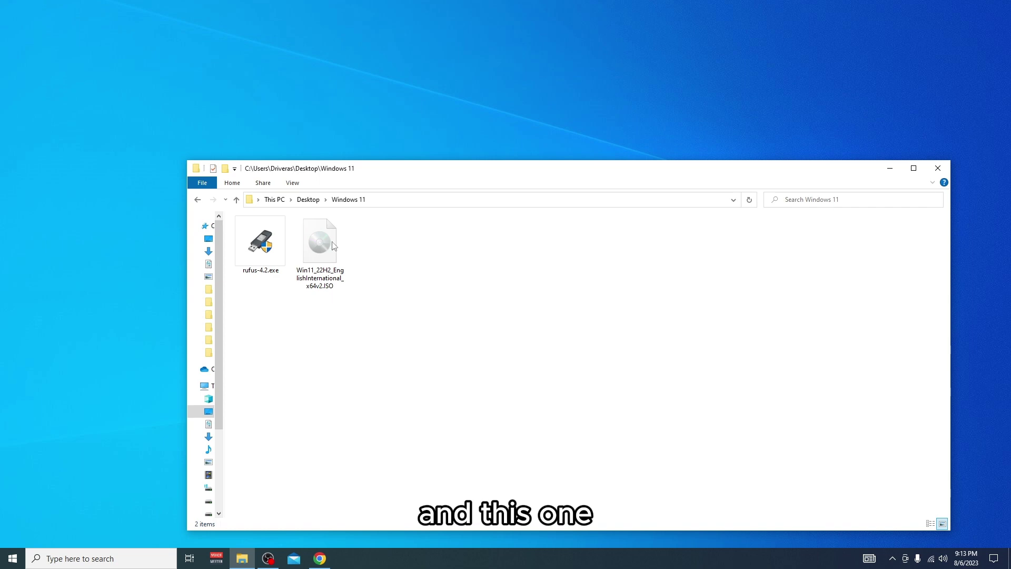
left_click(270, 248)
double_click(270, 248)
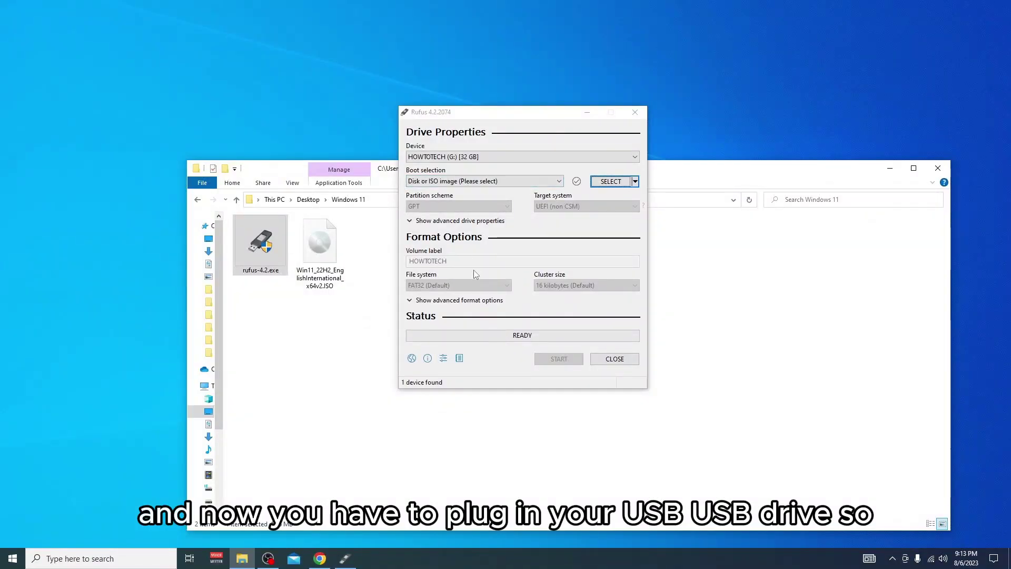
Keep HOWTOTECH 32 GB as the target drive and load Win11_22H2_EnglishInternational_x64v2.ISO
left_click(441, 158)
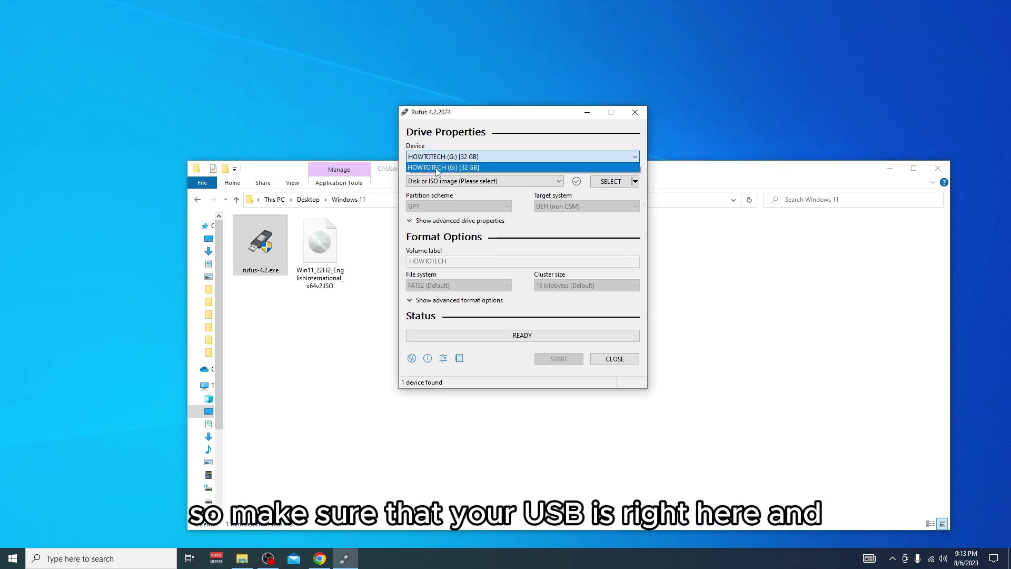
left_click(435, 168)
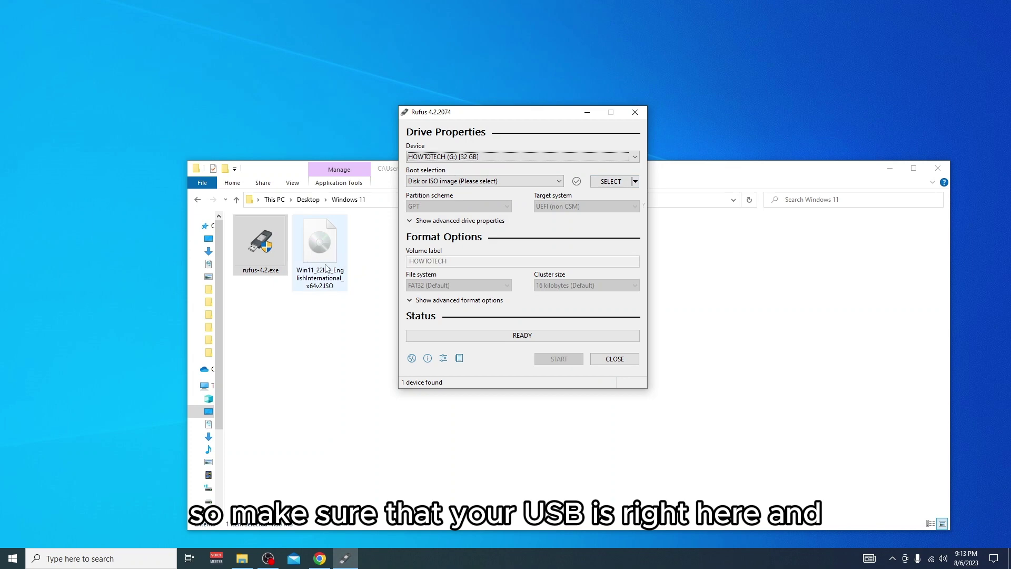
left_click_drag(472, 112, 595, 115)
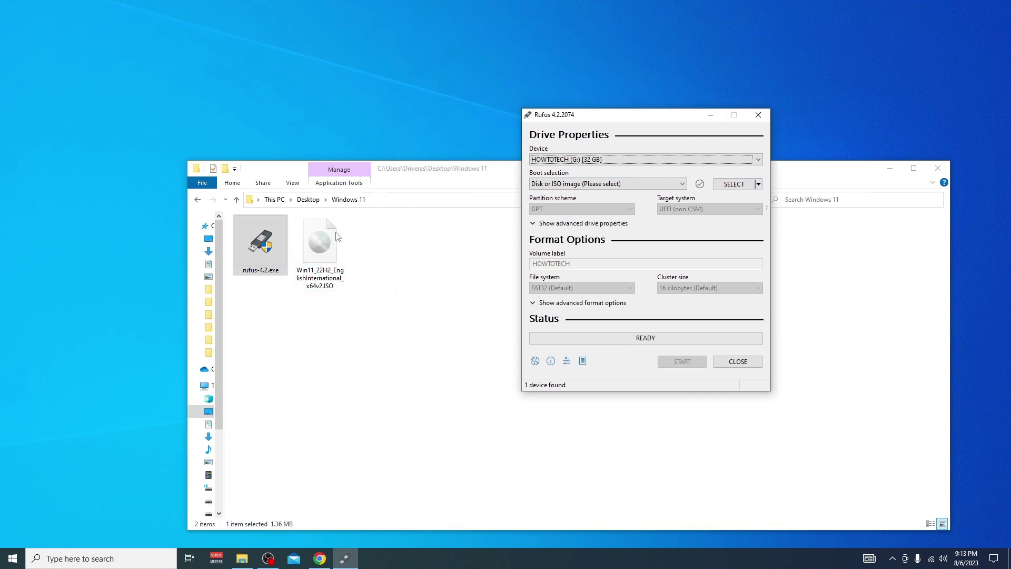
left_click(734, 183)
double_click(646, 201)
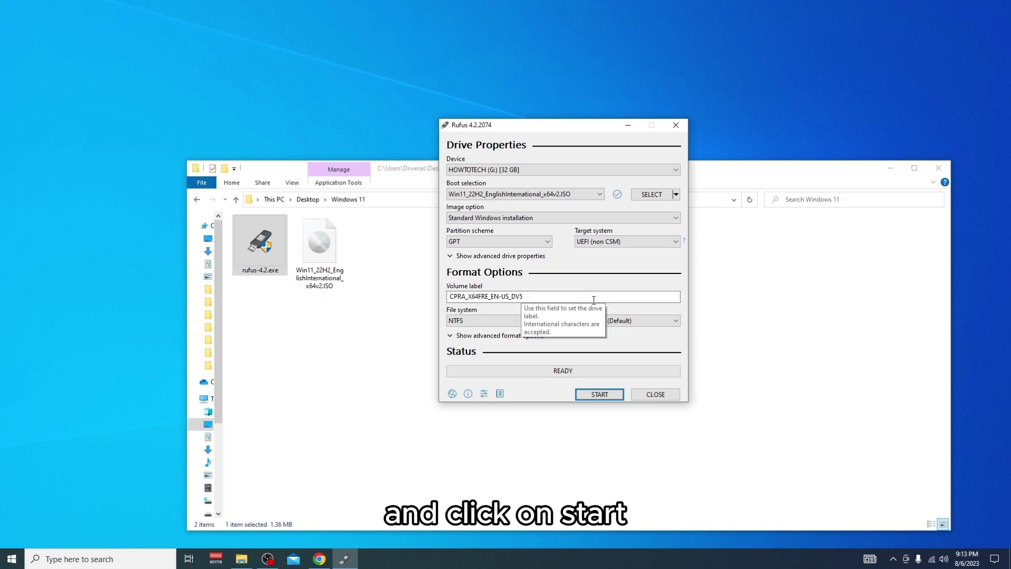
Start writing, keep the RAM/Secure Boot/TPM removal ticked, tick 'Disable data collection', and confirm
left_click(614, 396)
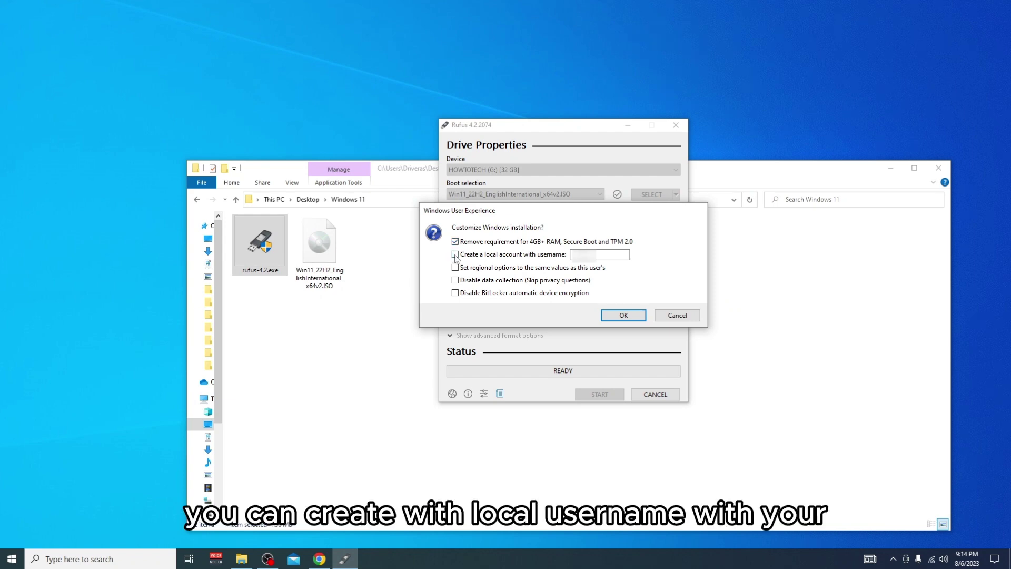
left_click(455, 254)
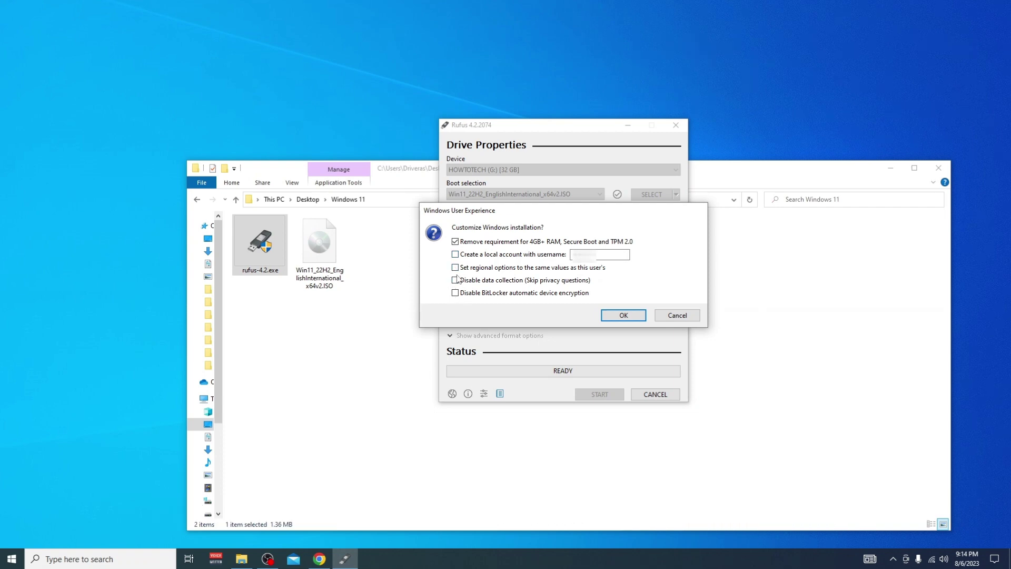
left_click(455, 282)
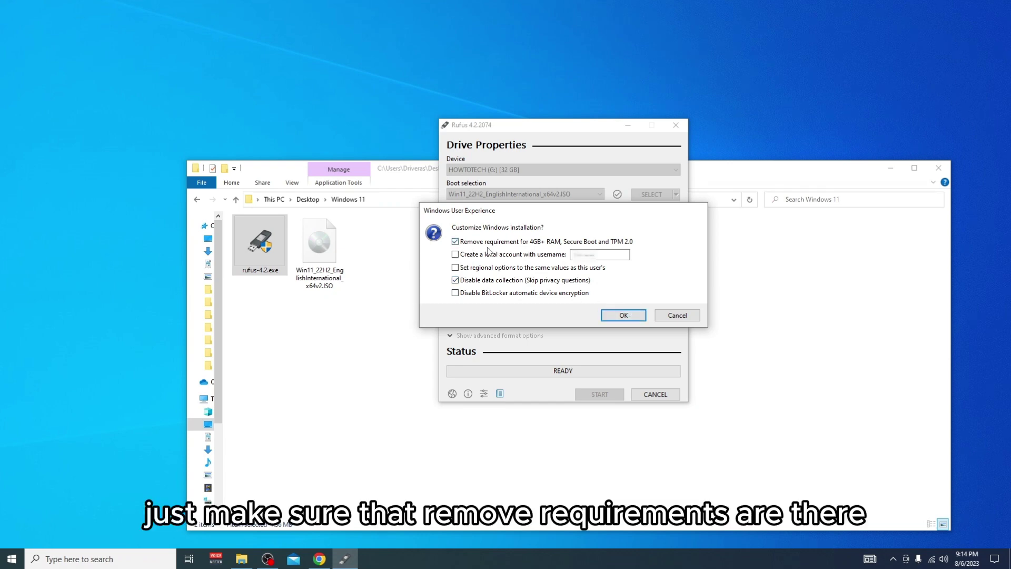
left_click(635, 314)
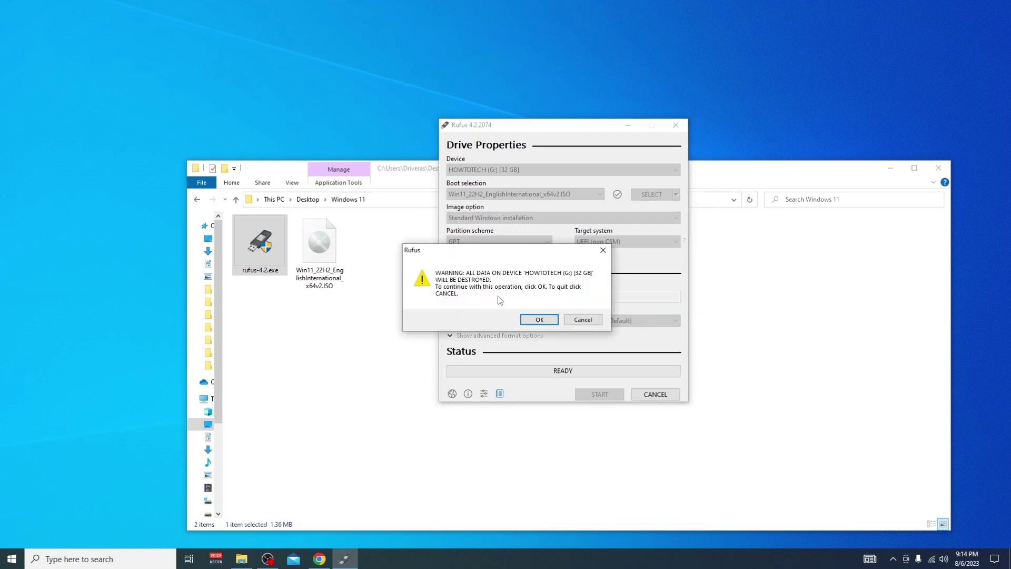
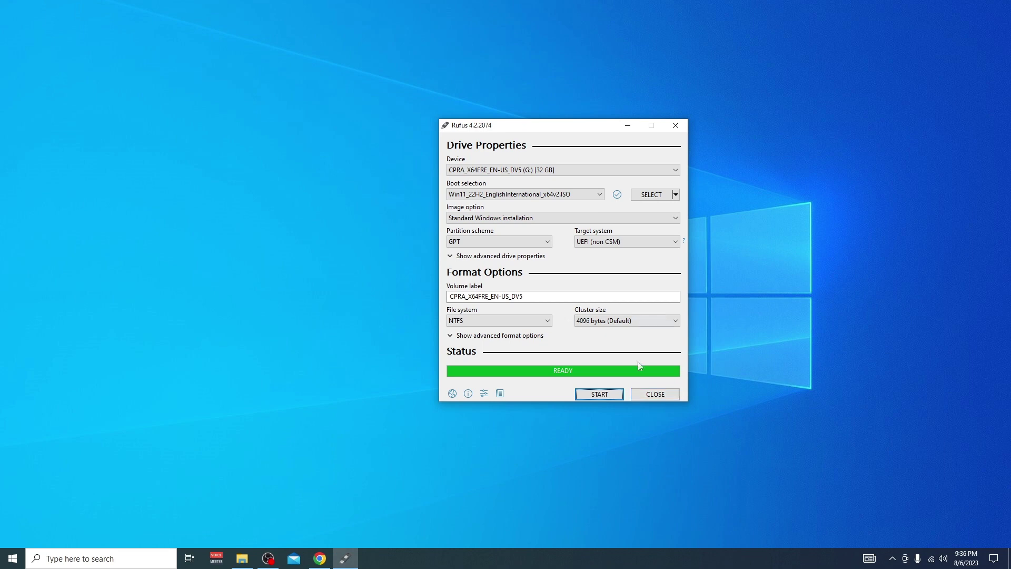
Exit Rufus once the Windows 11 USB drive shows READY
left_click(656, 394)
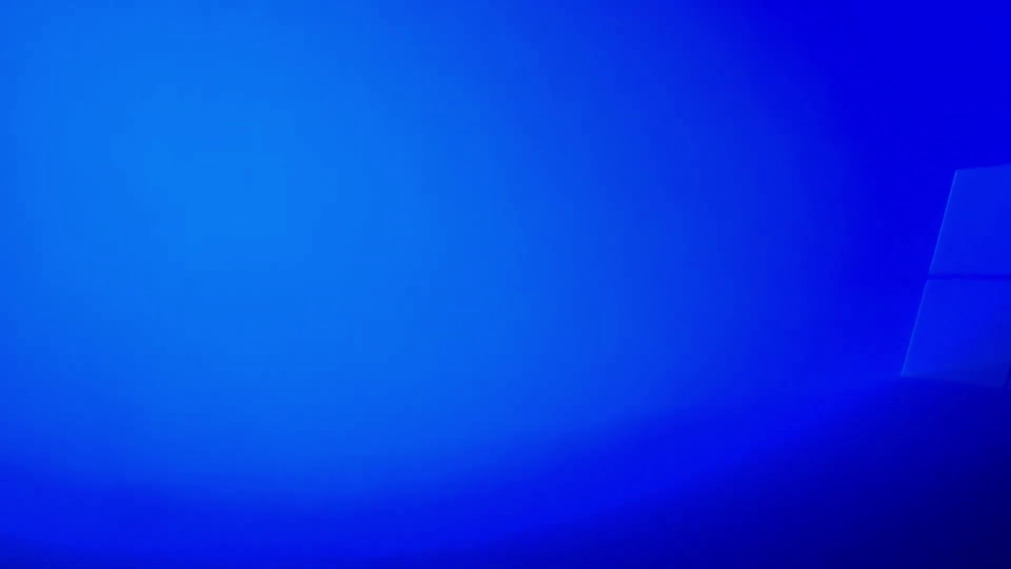
Restart Windows 10 from the Start menu's power options
key("super")
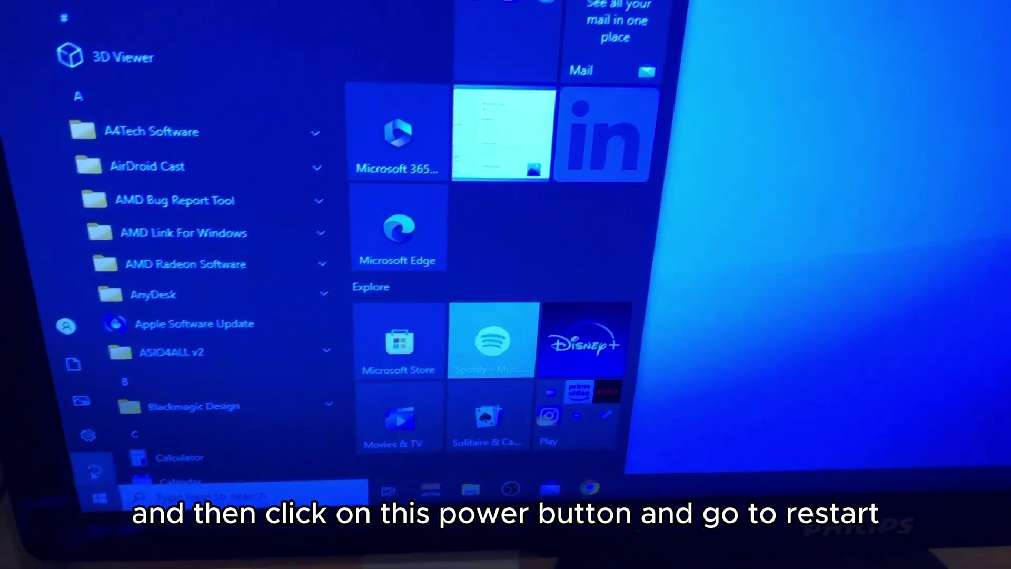
left_click(78, 489)
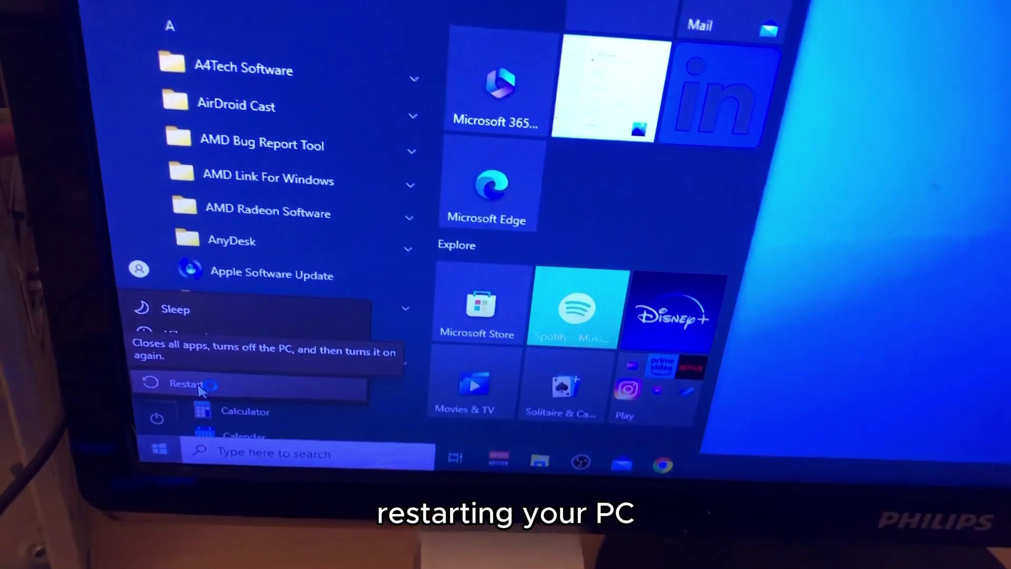
left_click(189, 383)
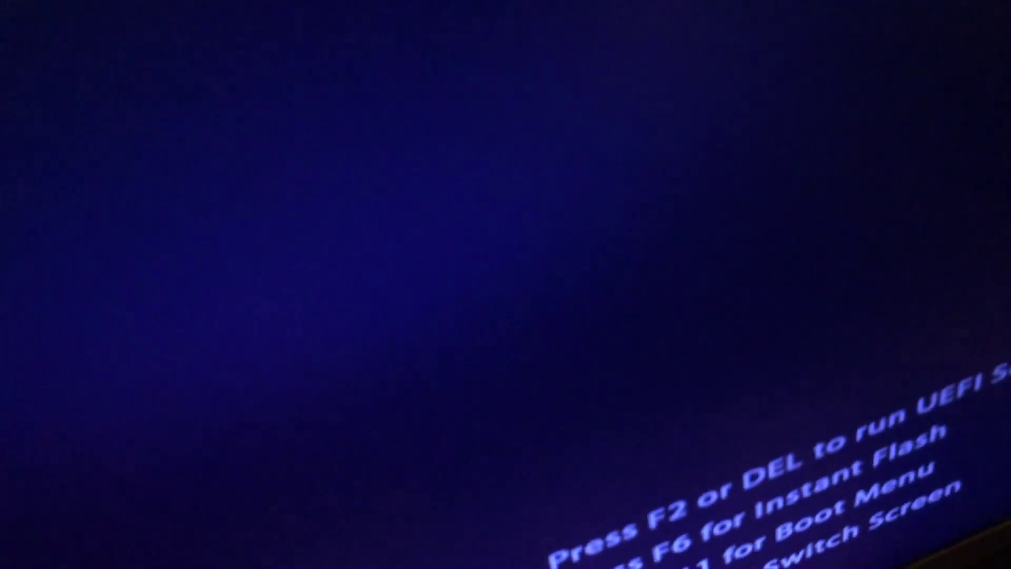
Enter ASRock UEFI Setup with DEL at startup and view the Advanced page
key("Delete")
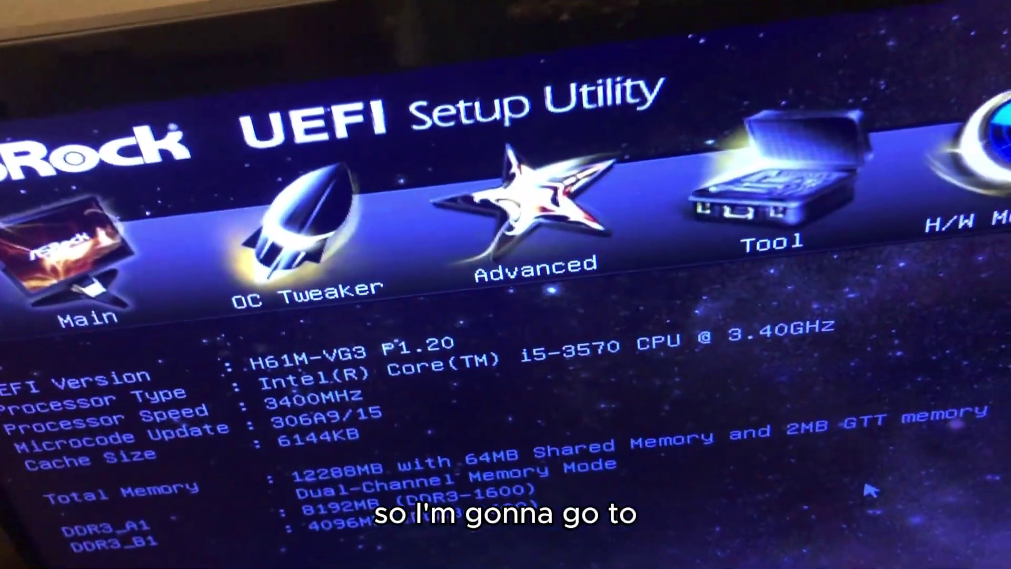
key("Right")
key("Right")
key("Right")
key("Right")
key("Right")
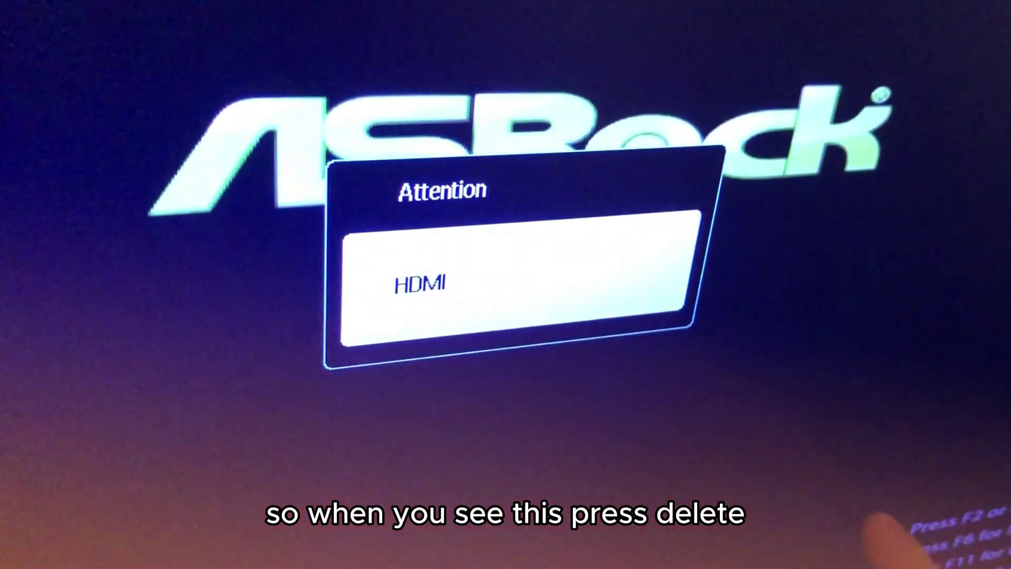
key("Delete")
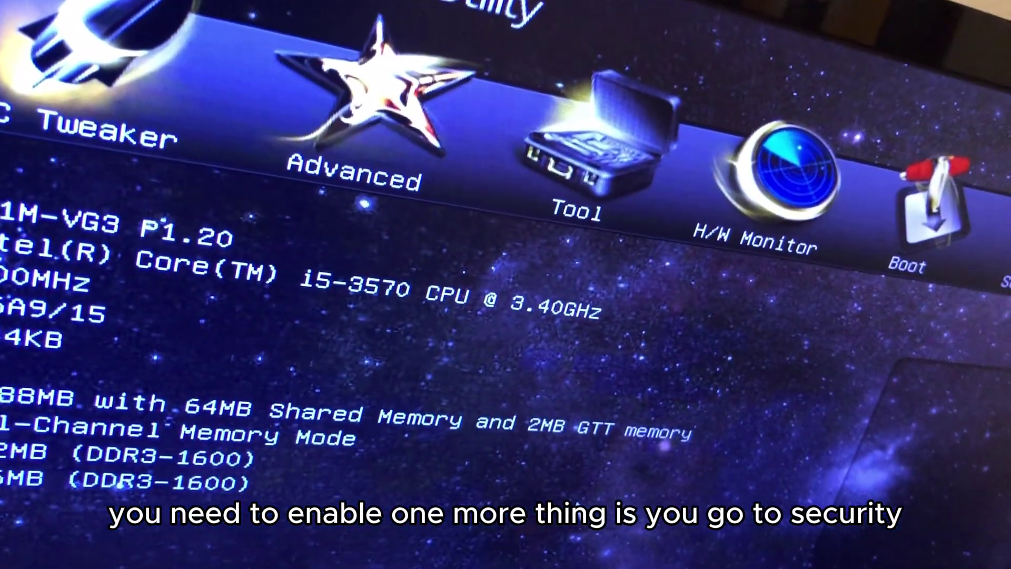
Go to the Security page and change Secure Boot from Disabled to Enabled
key("Right")
key("Right")
key("Right")
key("Right")
key("Right")
key("Right")
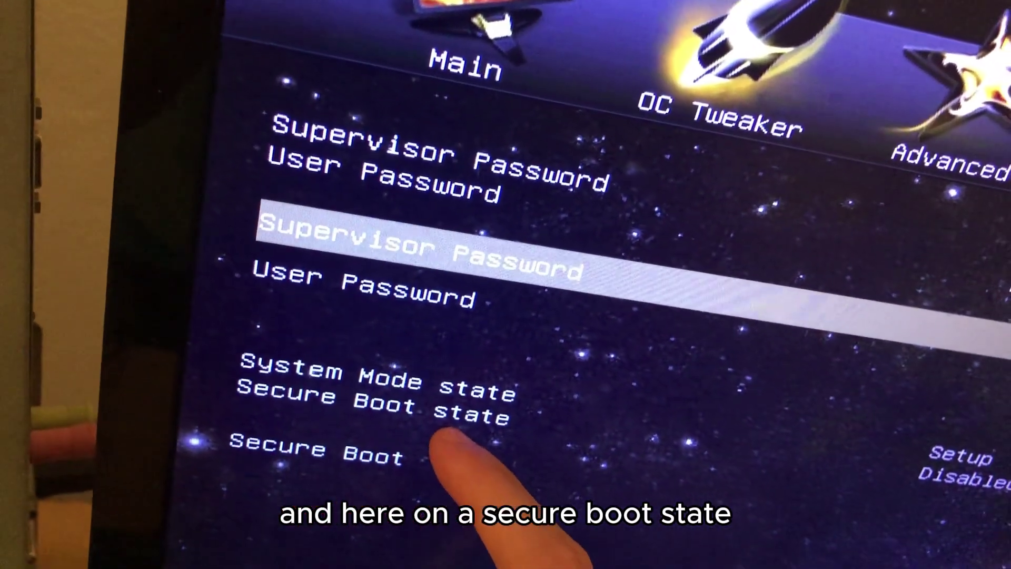
key("Up")
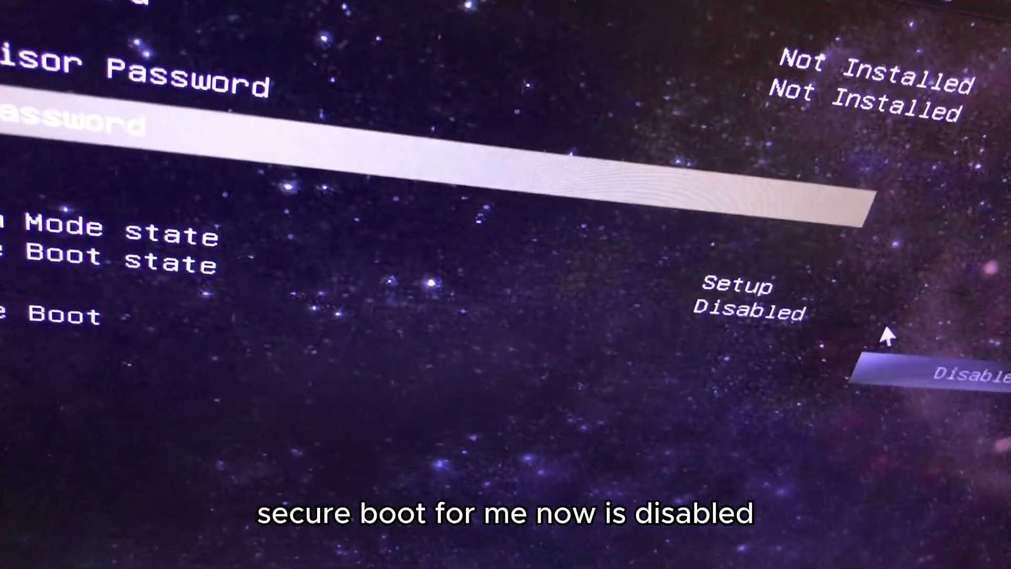
left_click(890, 342)
left_click(890, 342)
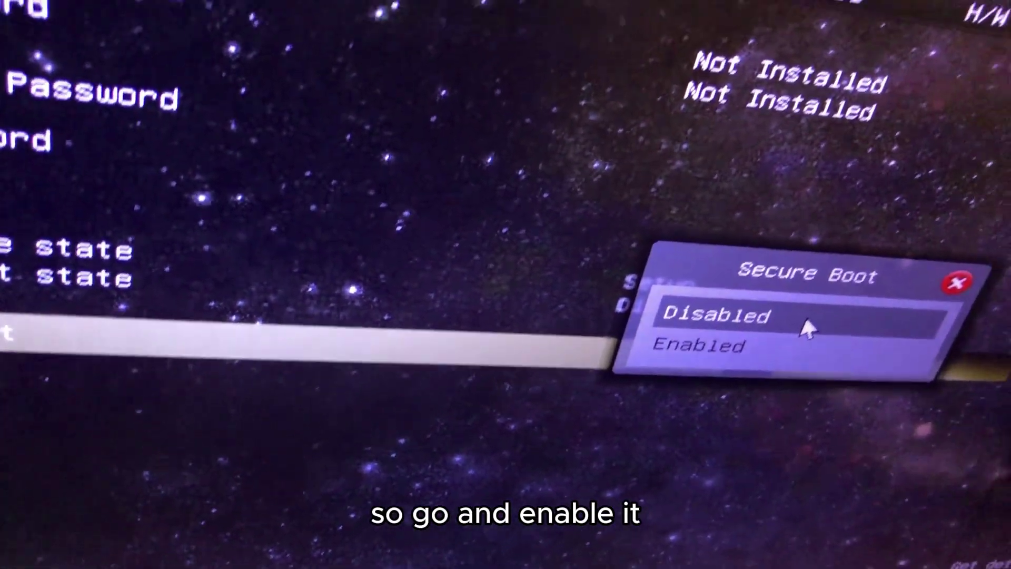
left_click(732, 327)
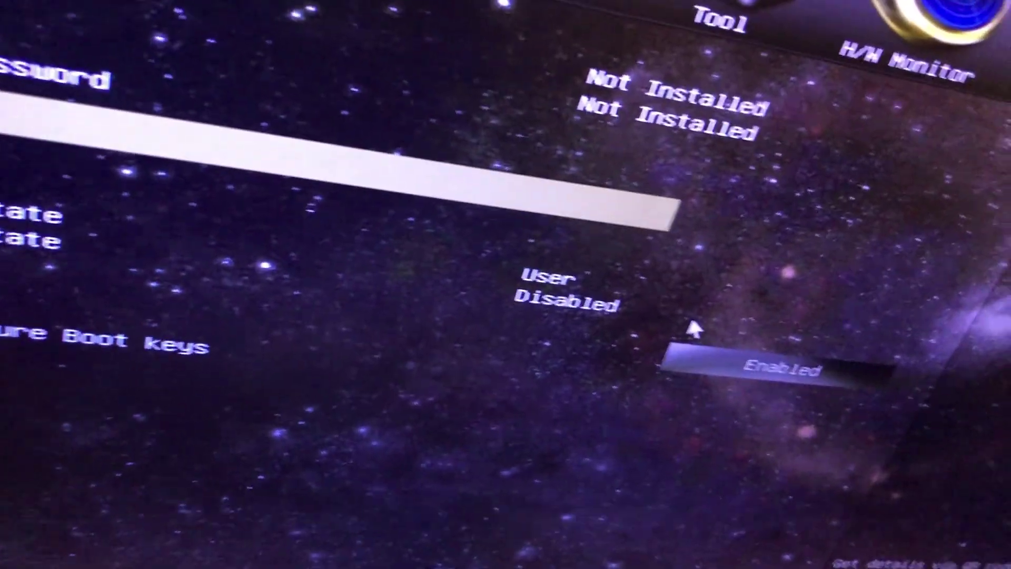
Move past the Boot order page to Exit and confirm Save Changes and Exit
key("Right")
key("Right")
key("Right")
key("Right")
key("Right")
key("Right")
key("Right")
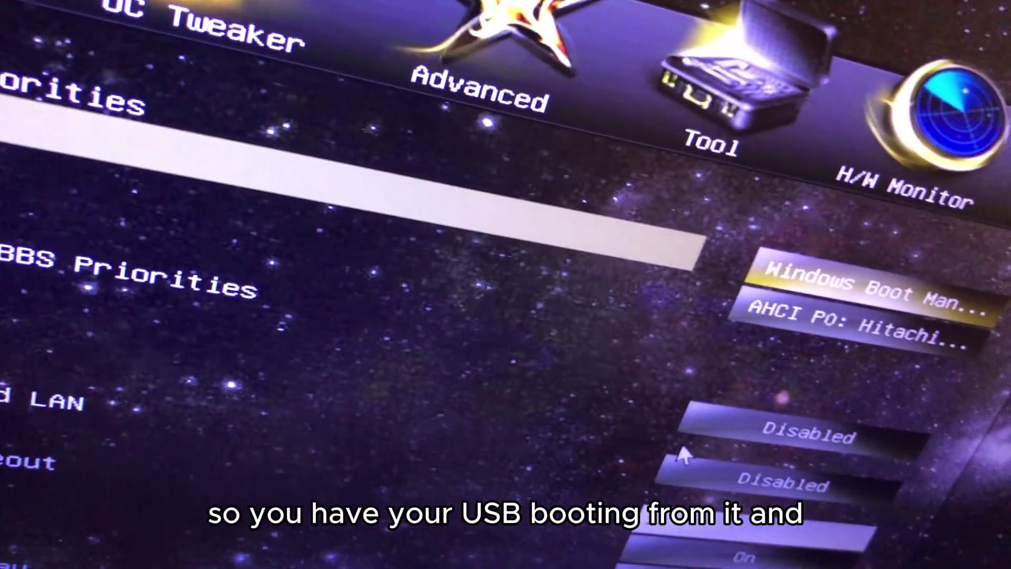
key("Right")
key("Right")
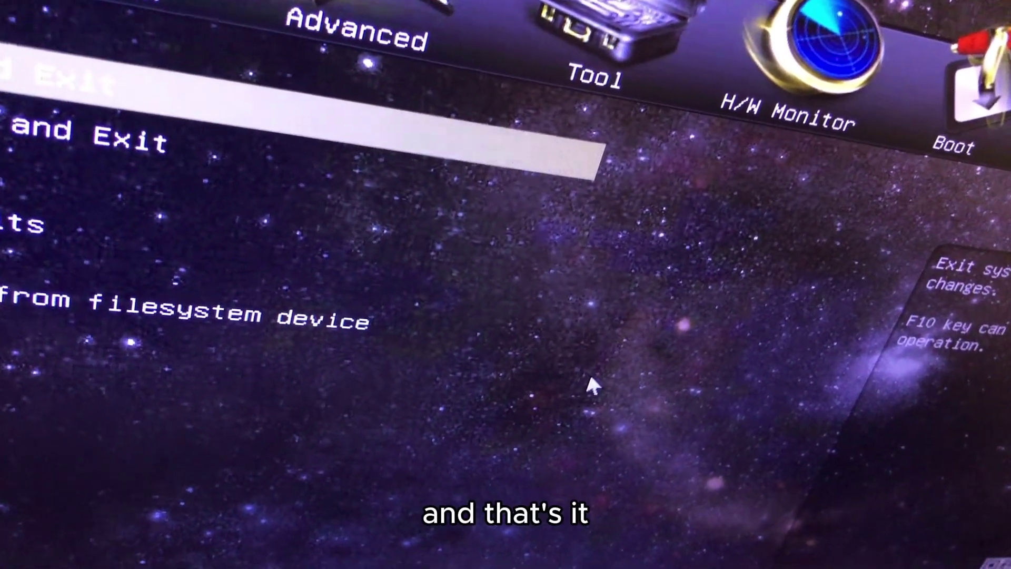
key("Return")
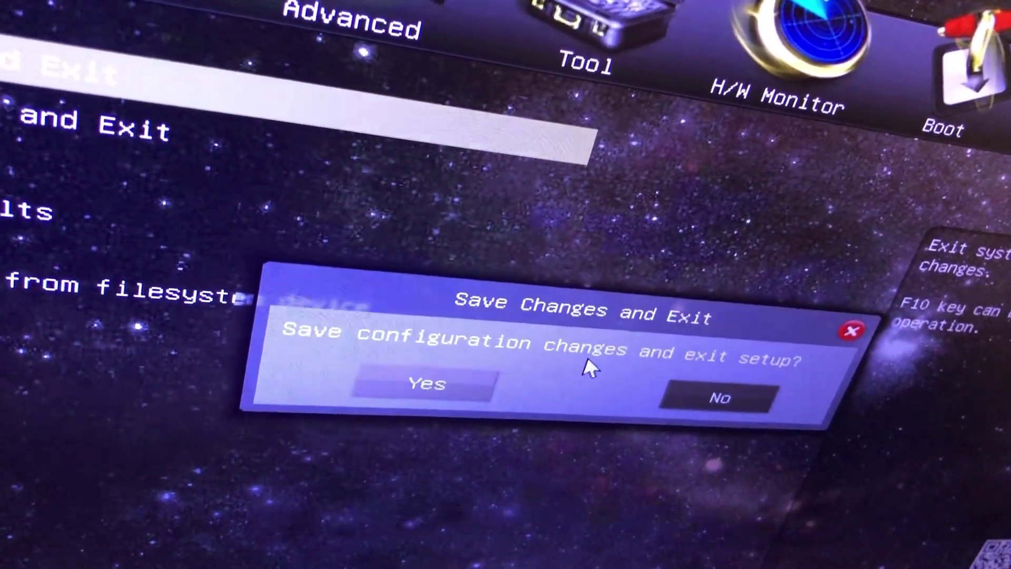
key("Return")
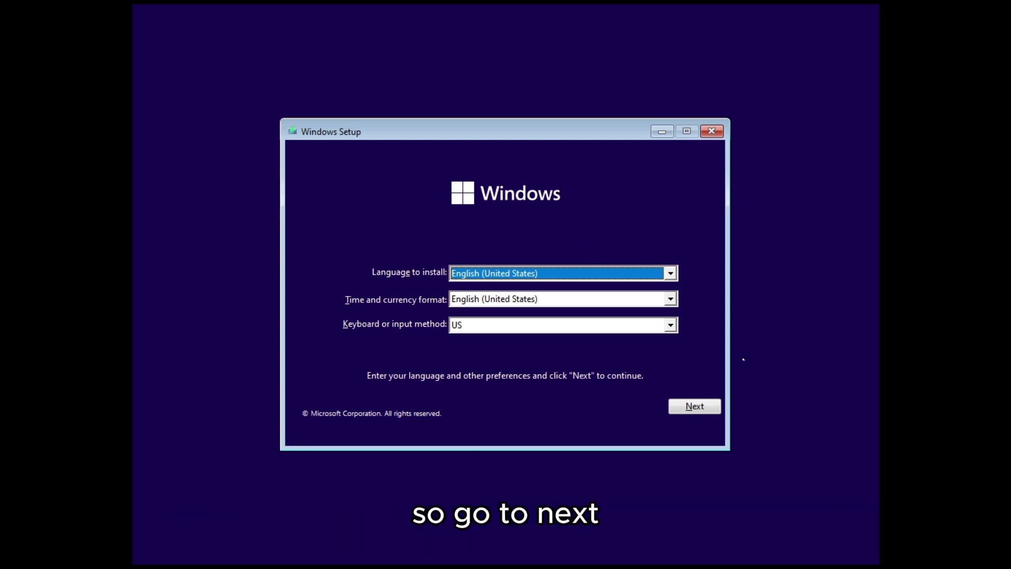
Keep English (United States), start the install, skip the product key, and accept the license terms
left_click(702, 407)
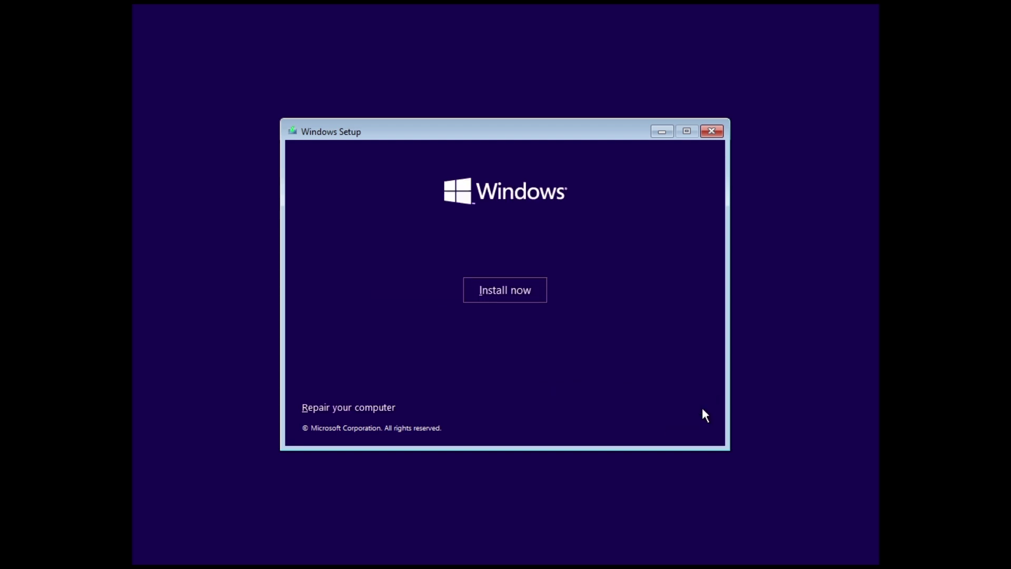
left_click(490, 289)
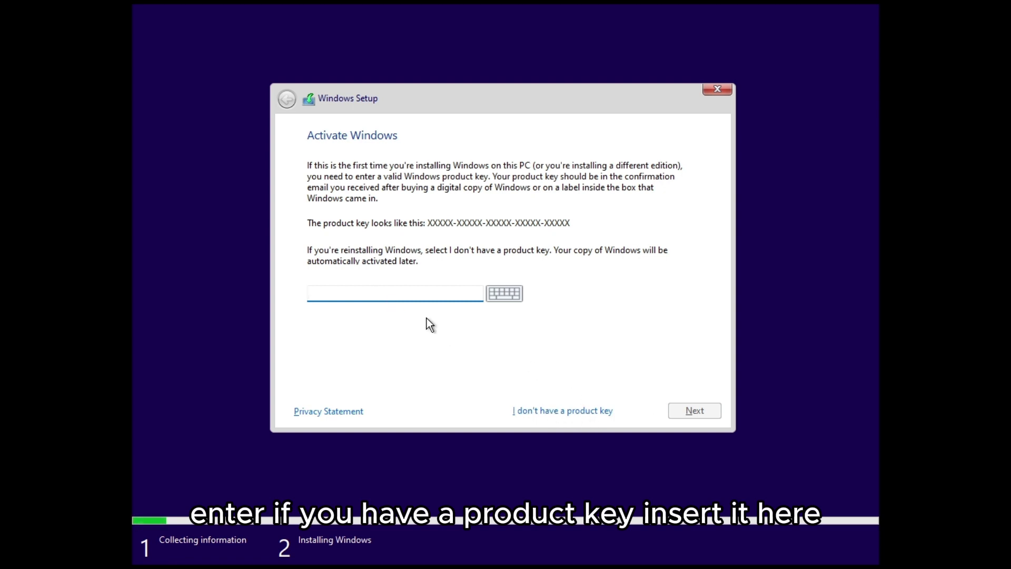
left_click(552, 411)
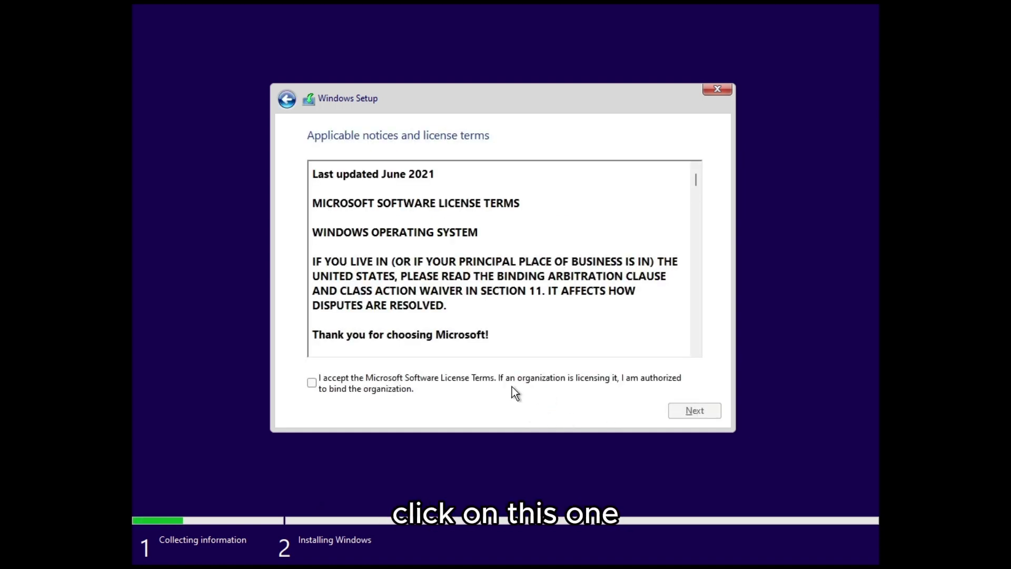
left_click(311, 383)
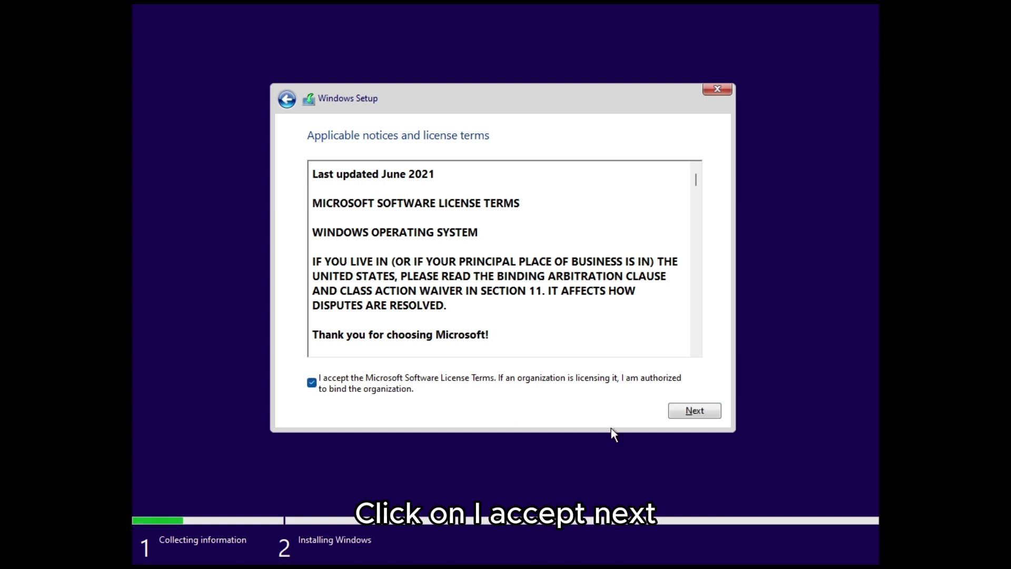
left_click(694, 411)
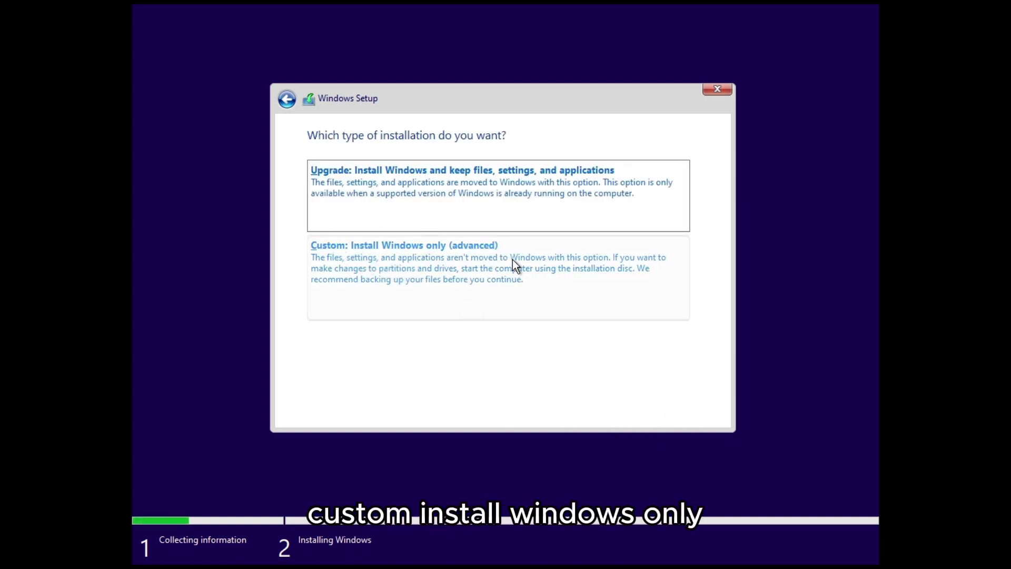
Do a custom install, create a 75746 MB partition, and install onto Drive 0 Partition 3
left_click(545, 264)
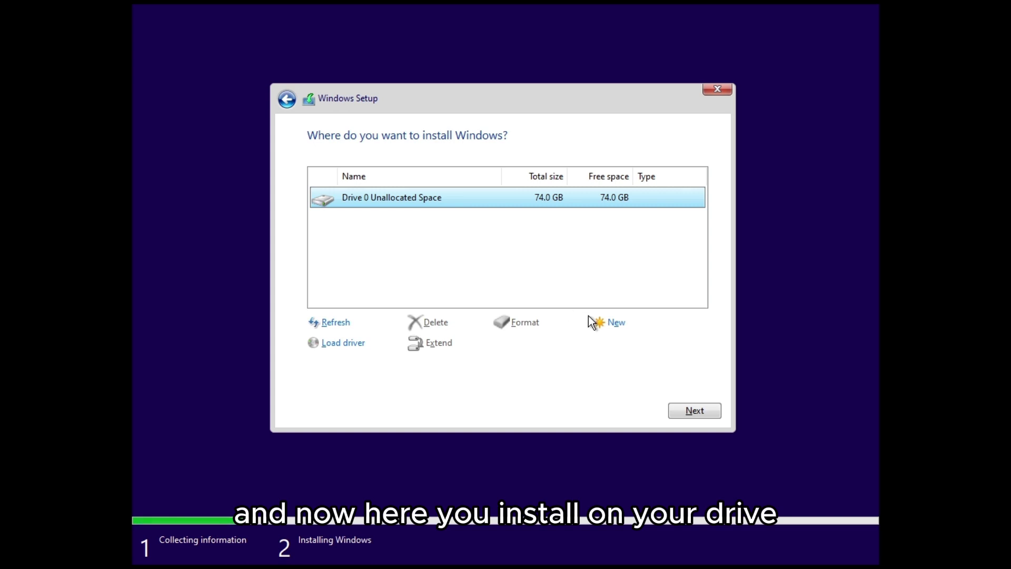
left_click(603, 325)
left_click(652, 343)
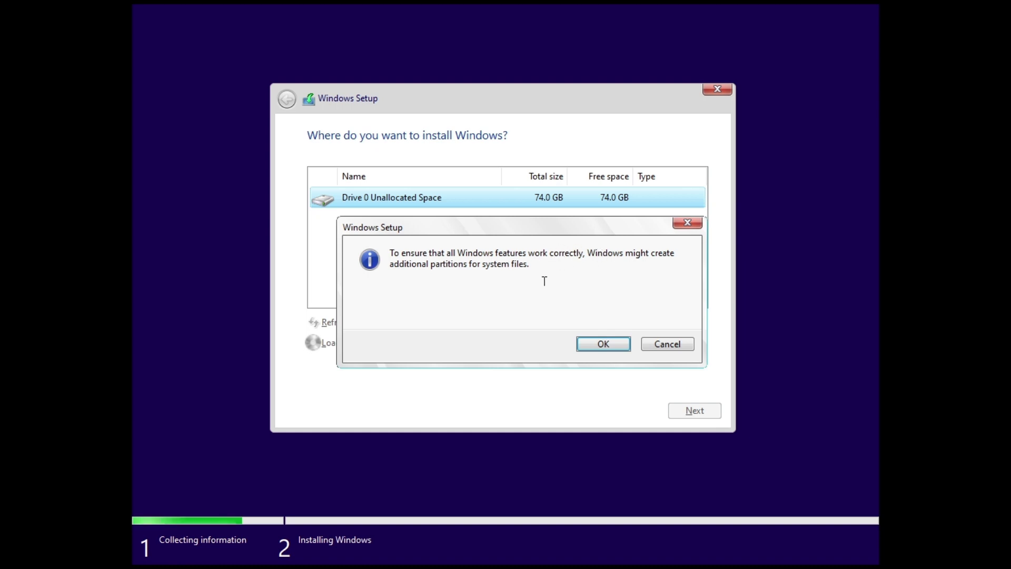
left_click(613, 344)
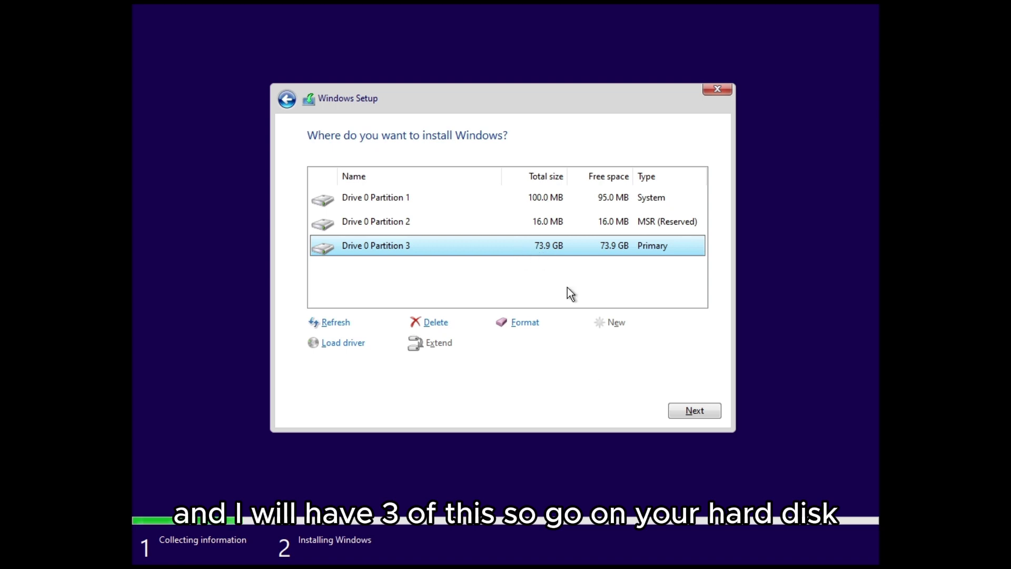
left_click(687, 410)
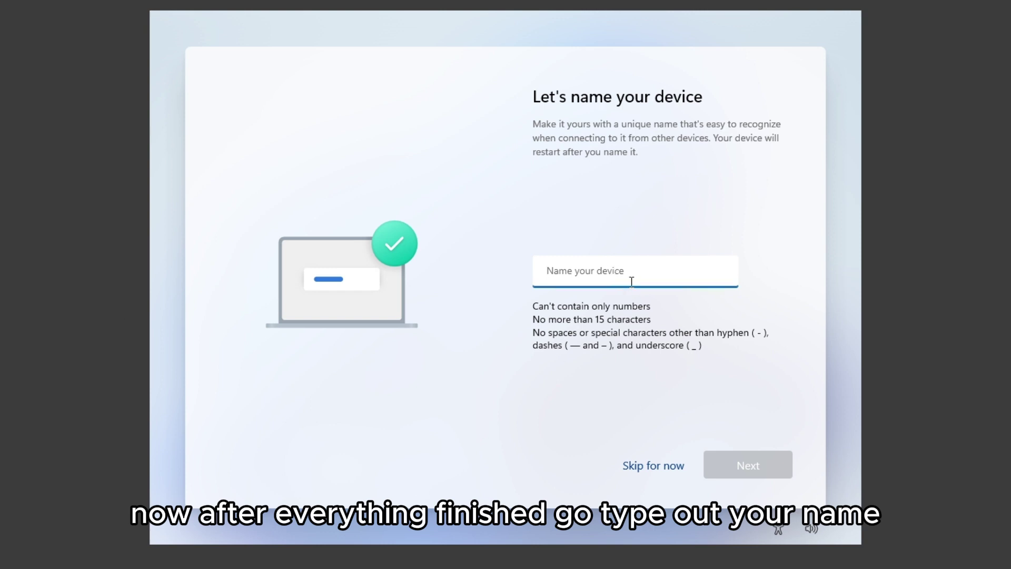
Name the device 'HowToTech' and choose to set it up for personal use
type("HowToTech")
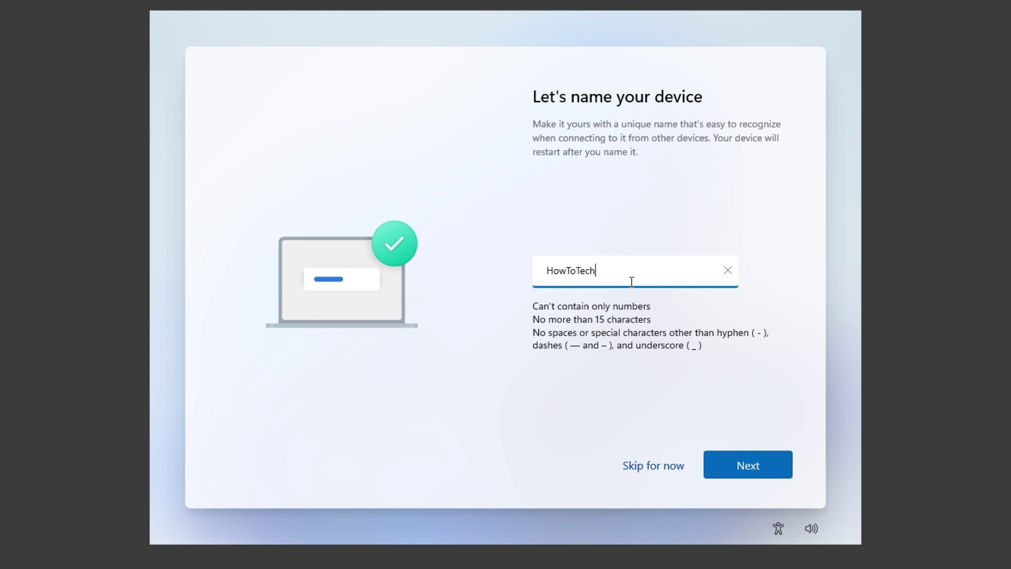
left_click(729, 459)
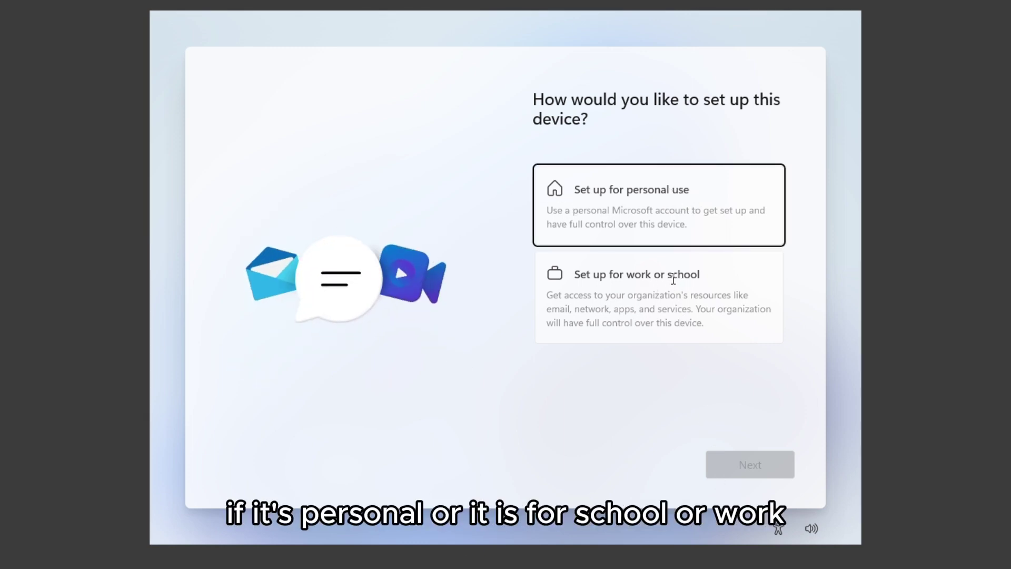
left_click(717, 190)
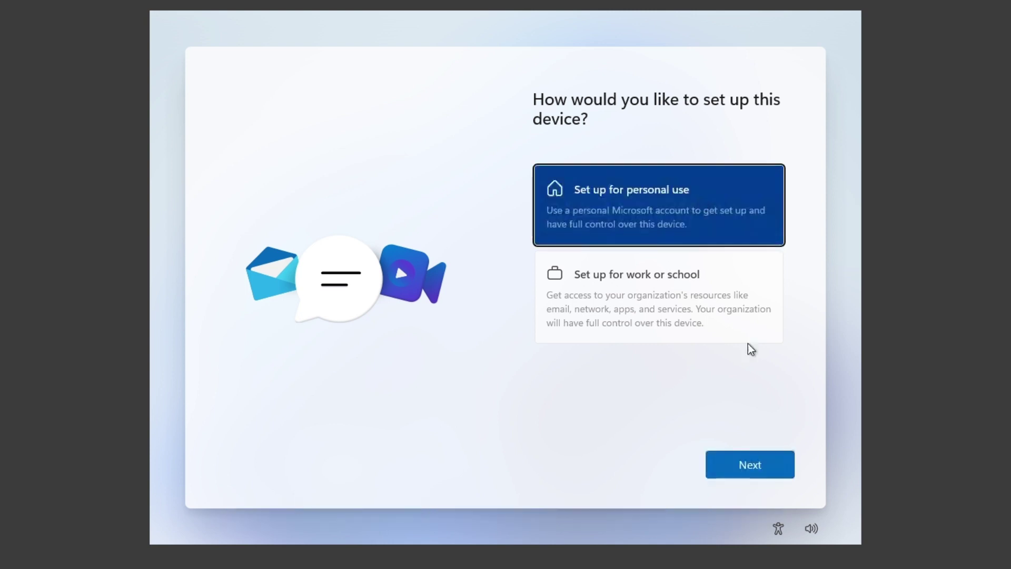
left_click(758, 468)
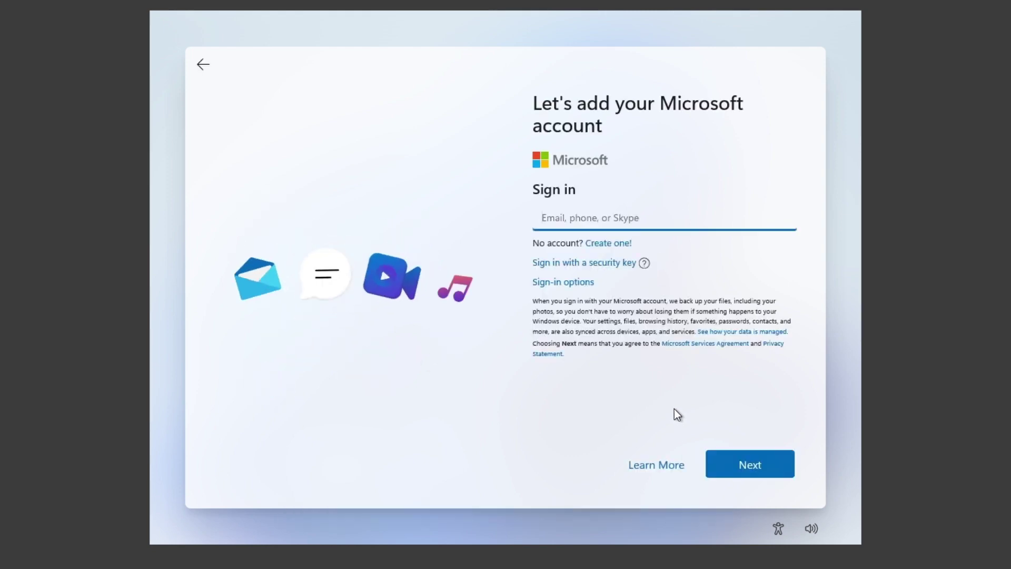
Enter the Microsoft account email address in the sign-in field, trimming its misspelled ending
left_click(759, 473)
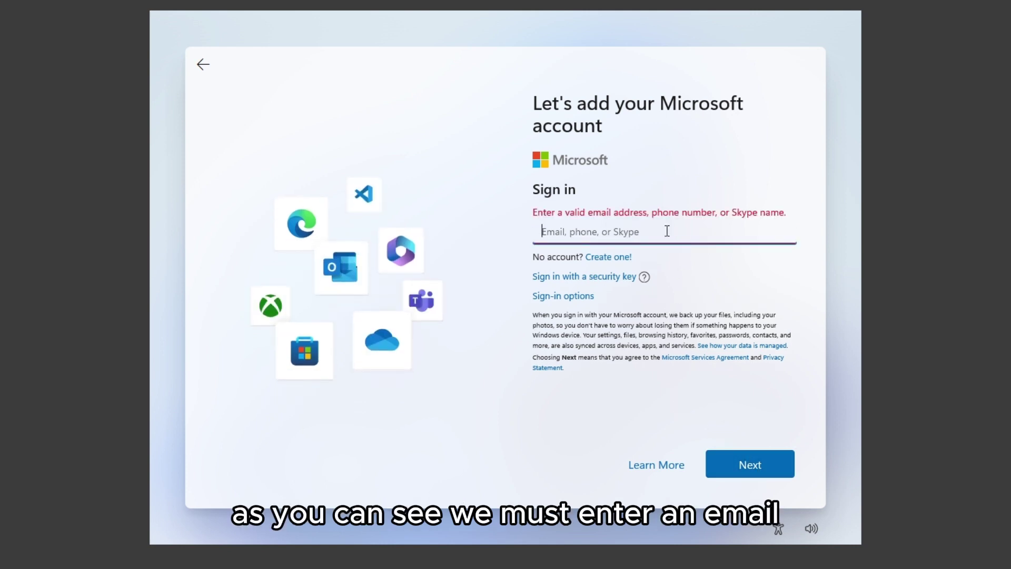
left_click(666, 230)
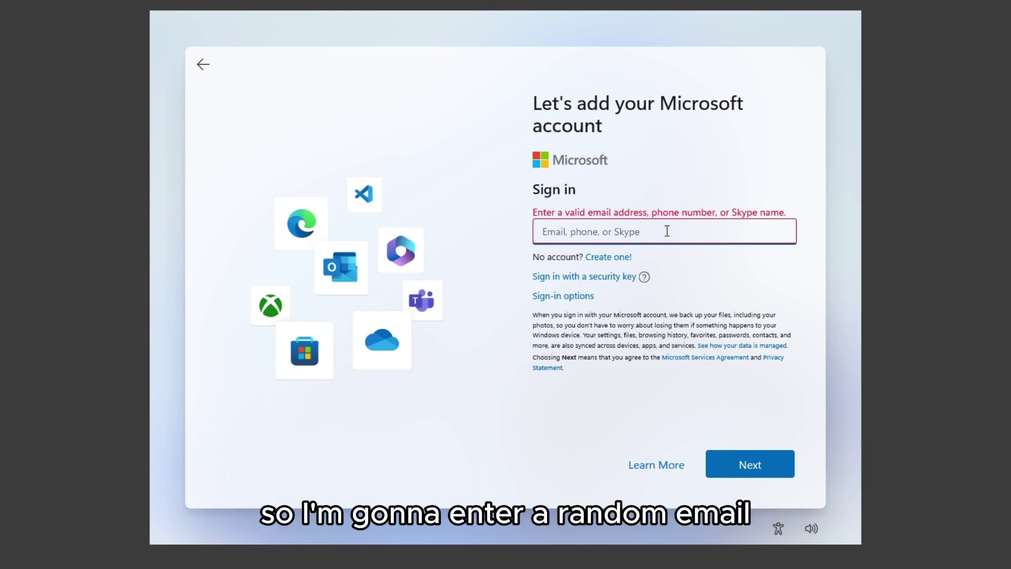
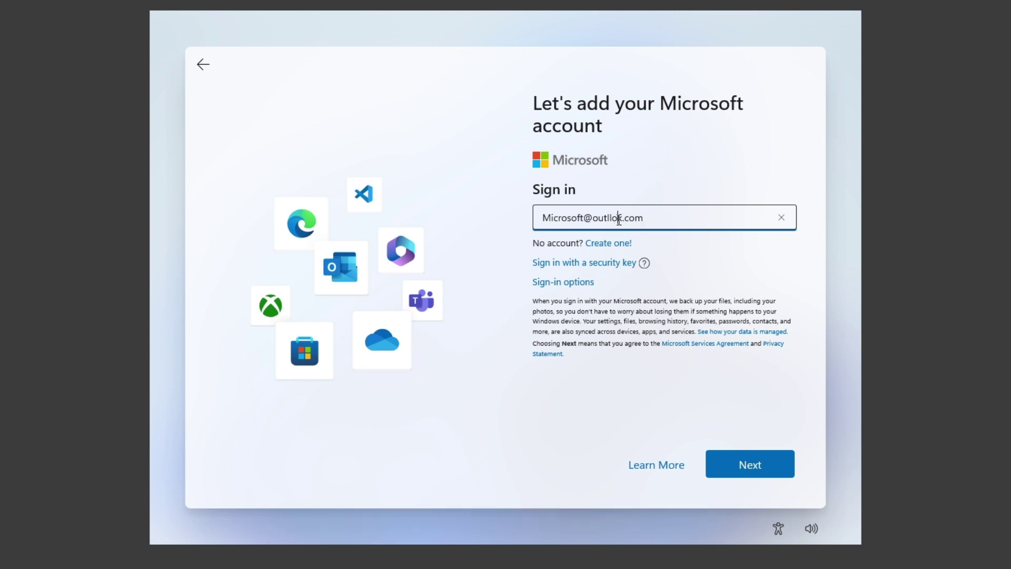
Finish correcting the email address and submit it
type("oo")
left_click(667, 228)
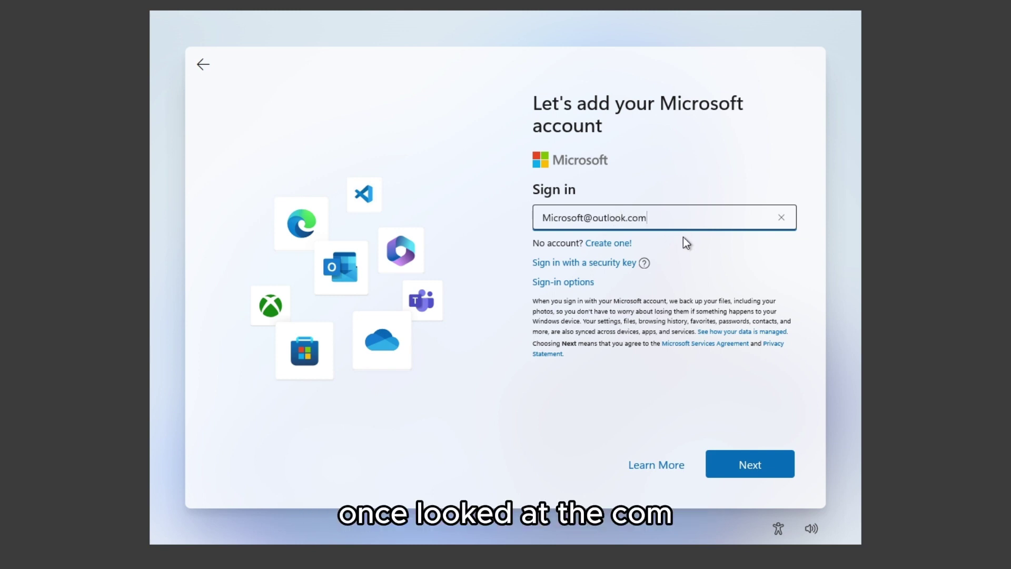
left_click(761, 464)
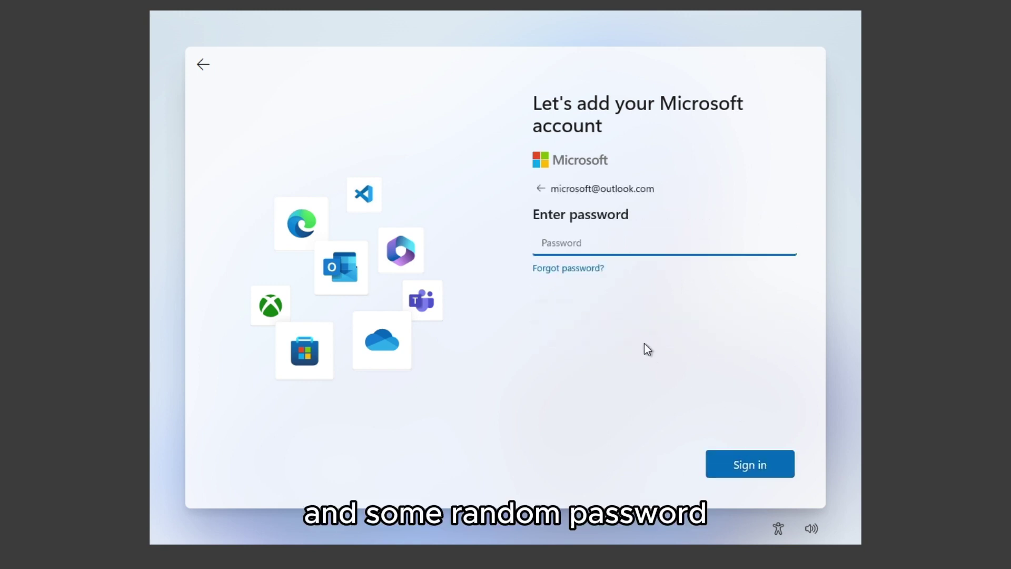
Enter the account password, sign in, and continue past the 'Oops, something went wrong' error
type("••••••••••••")
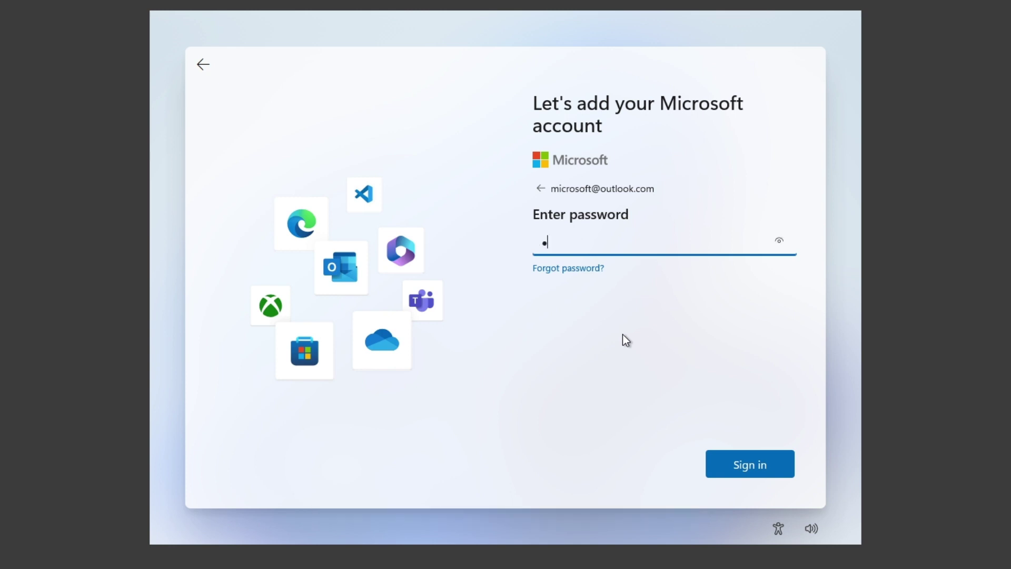
type("•")
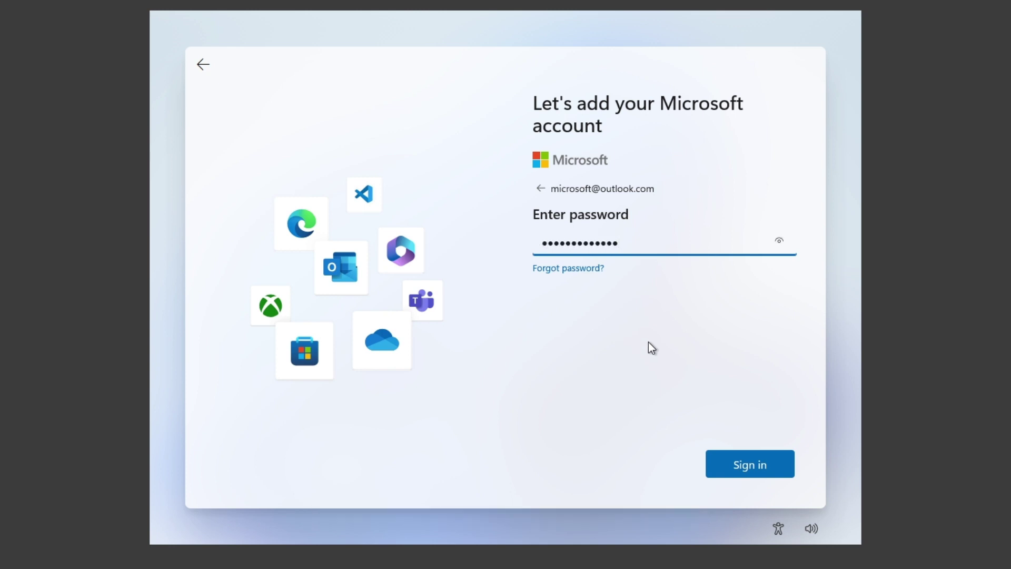
type("••••")
left_click(768, 467)
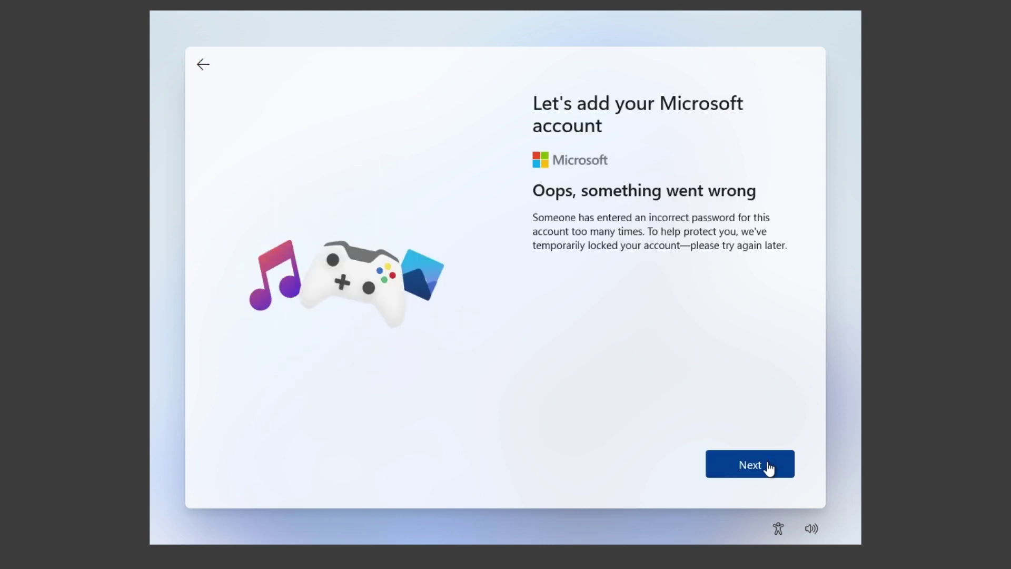
left_click(768, 467)
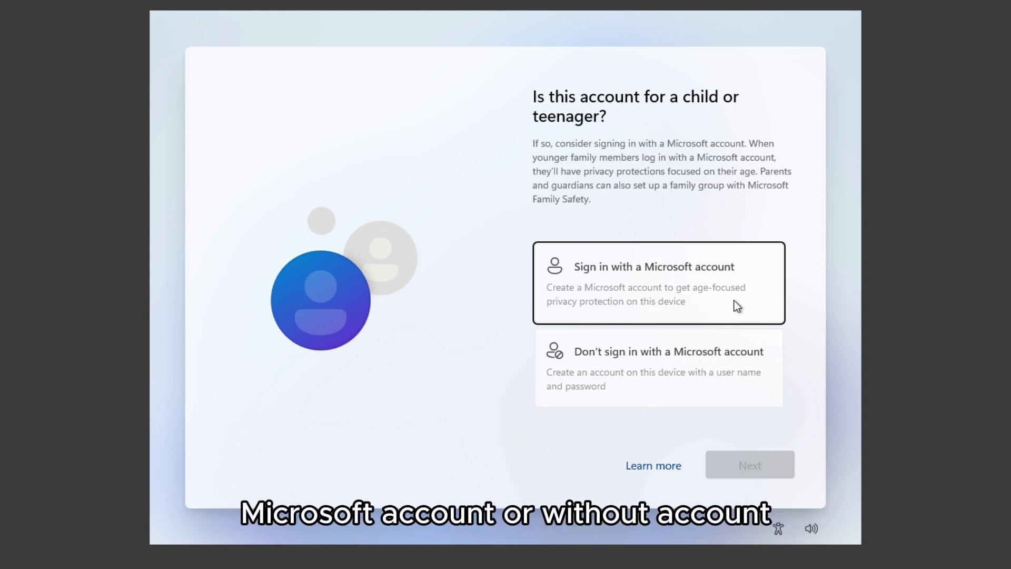
Choose 'Don't sign in with a Microsoft account' to set up a local account instead
left_click(573, 363)
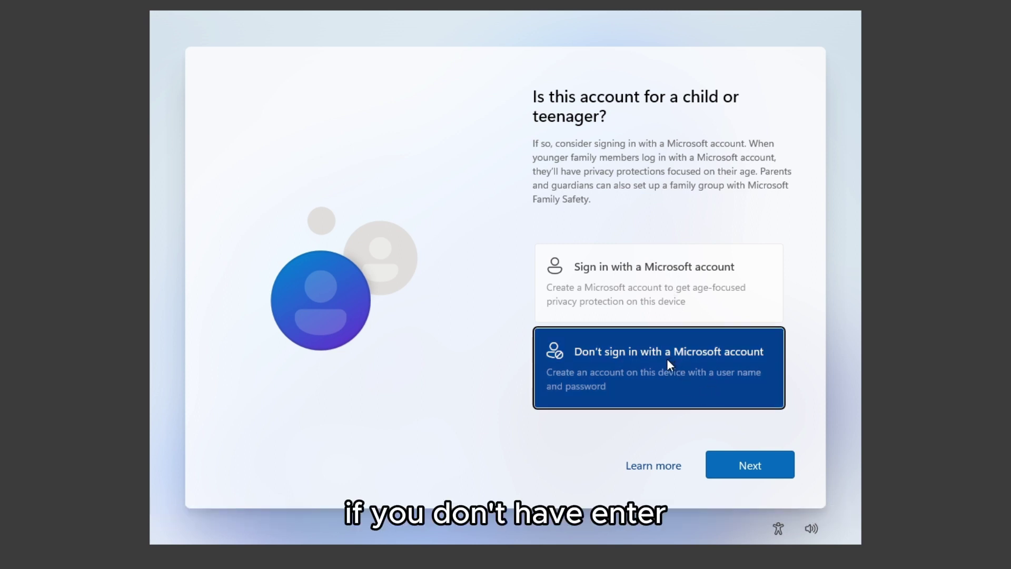
left_click(750, 467)
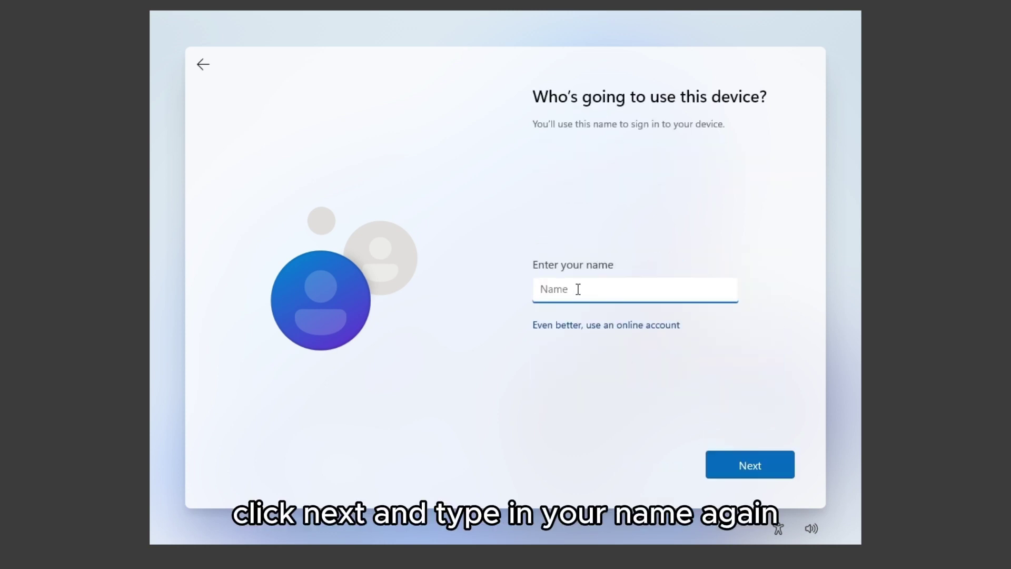
Enter a name for the local account and continue with no password
type("Howto")
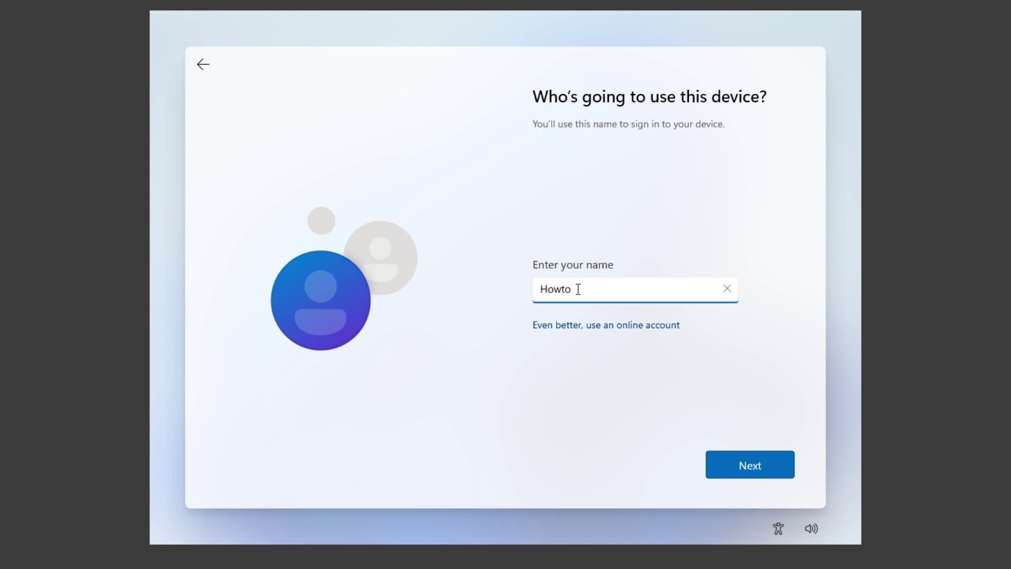
key("BackSpace")
key("BackSpace")
key("BackSpace")
left_click(772, 465)
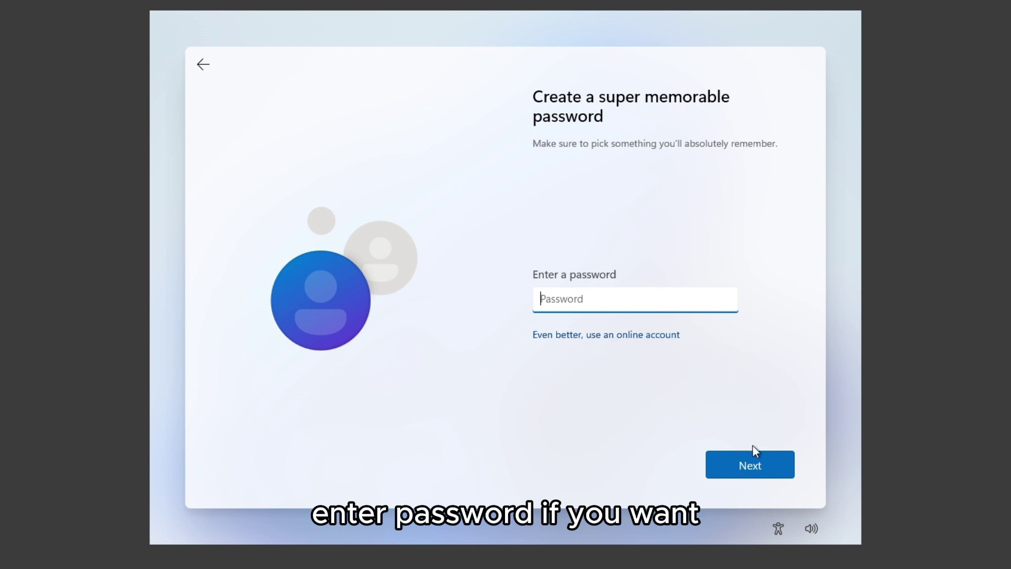
left_click(764, 463)
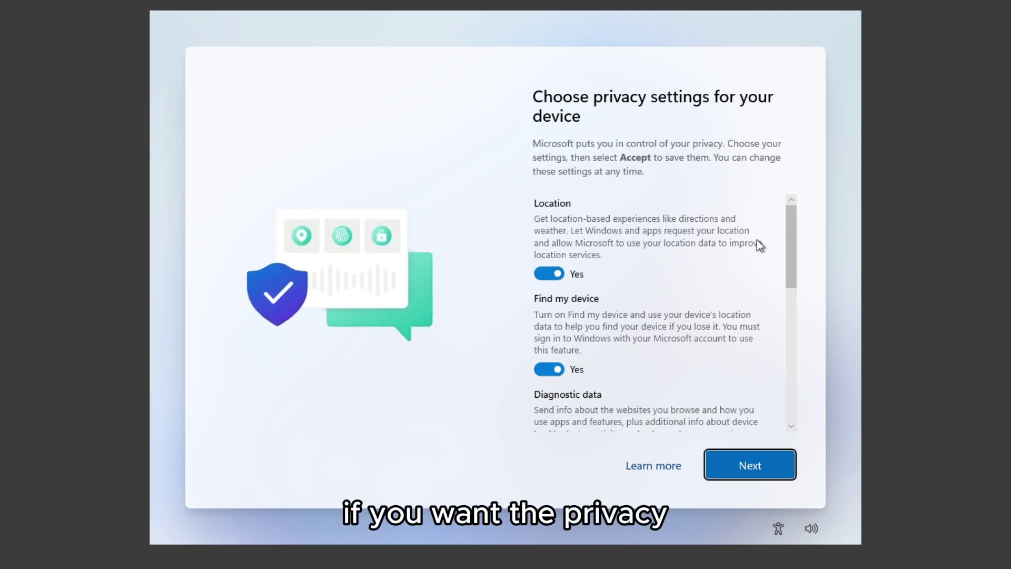
Turn off the Location and Find my device privacy settings
left_click_drag(798, 232, 785, 384)
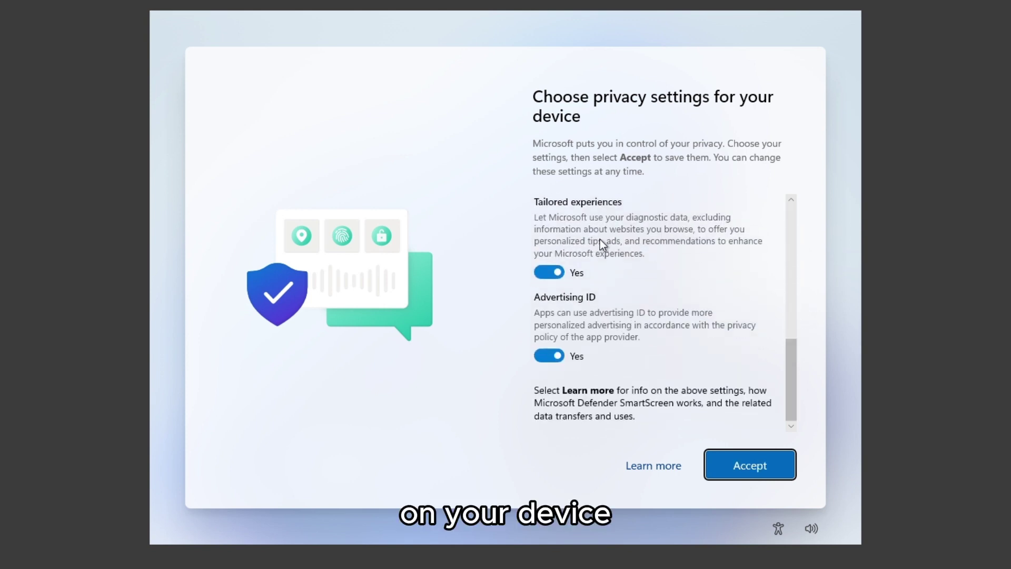
left_click(558, 273)
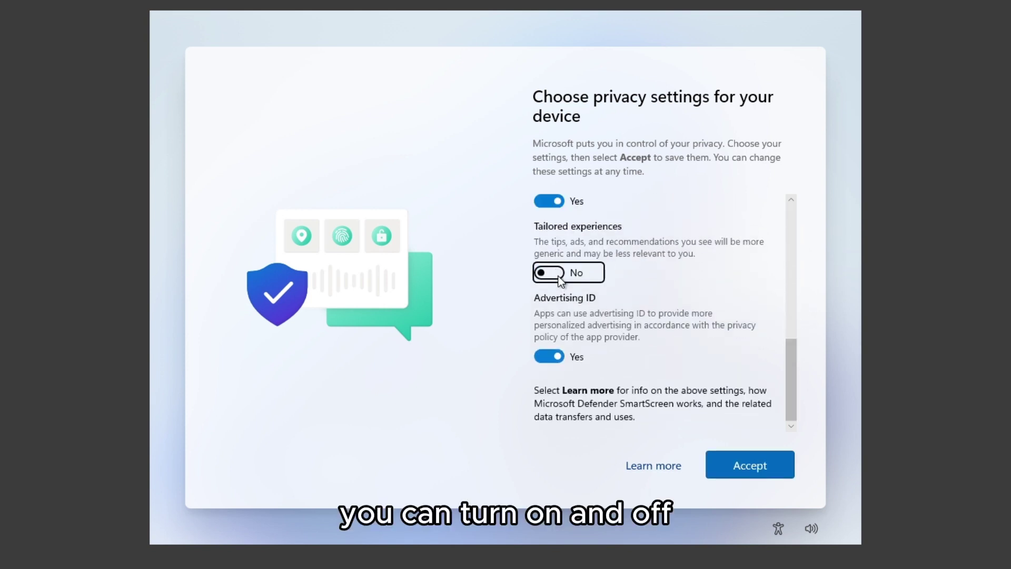
left_click(558, 275)
left_click_drag(794, 372, 804, 235)
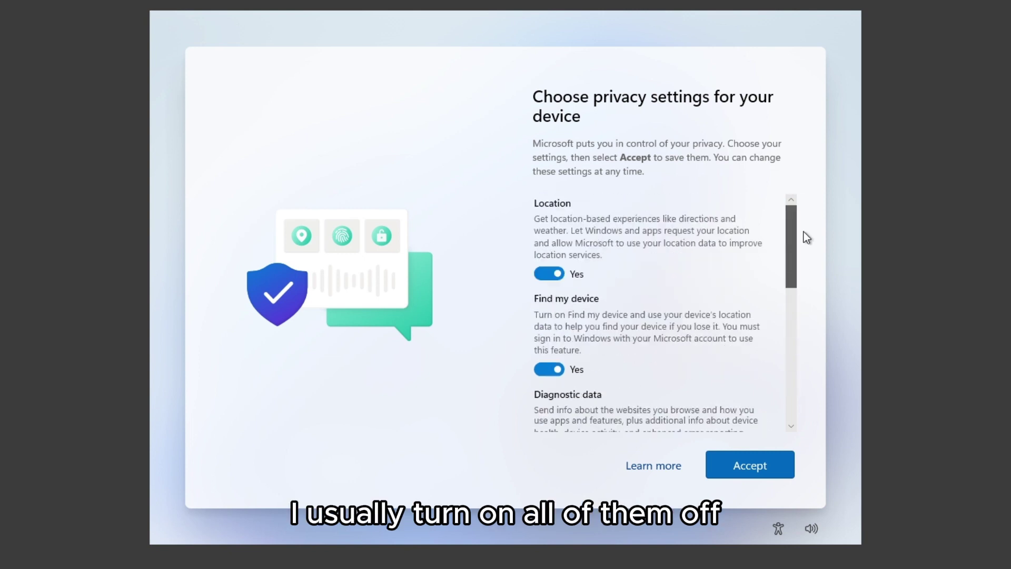
left_click(560, 273)
left_click(560, 353)
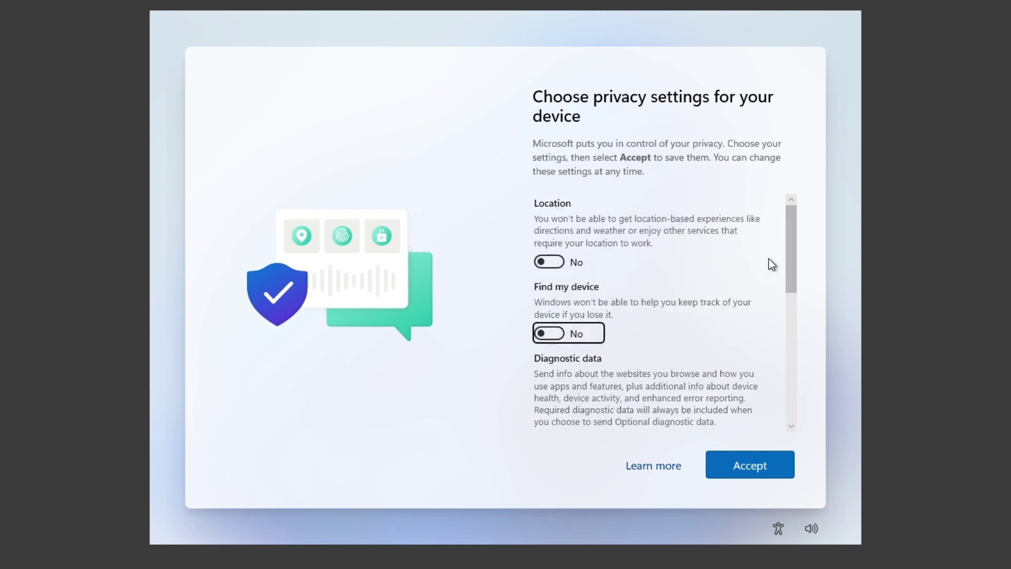
Set diagnostic data to required only, turn off Inking & typing, Tailored experiences and Advertising ID, then accept
left_click_drag(789, 243, 786, 403)
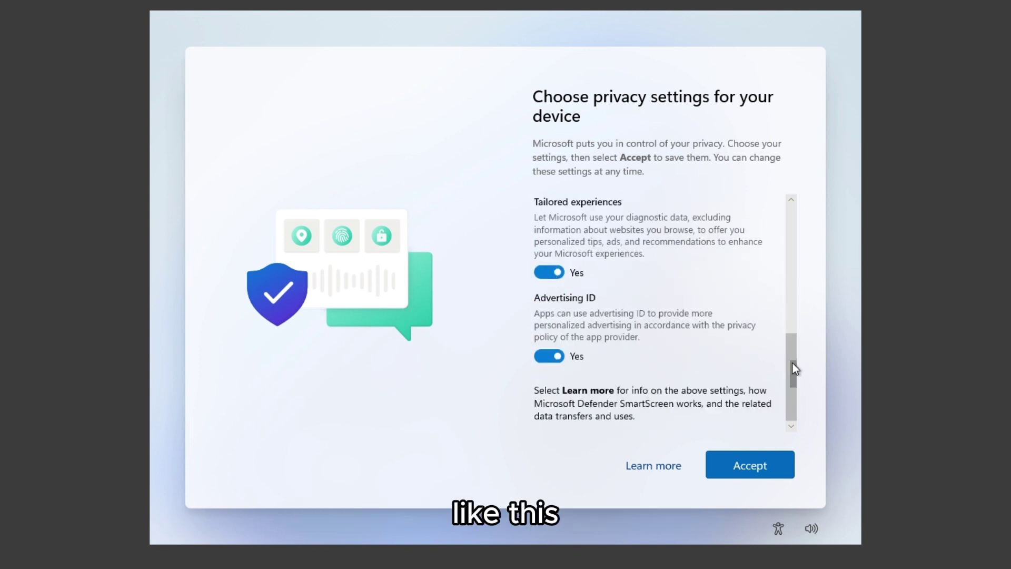
left_click_drag(791, 362, 791, 324)
left_click(556, 202)
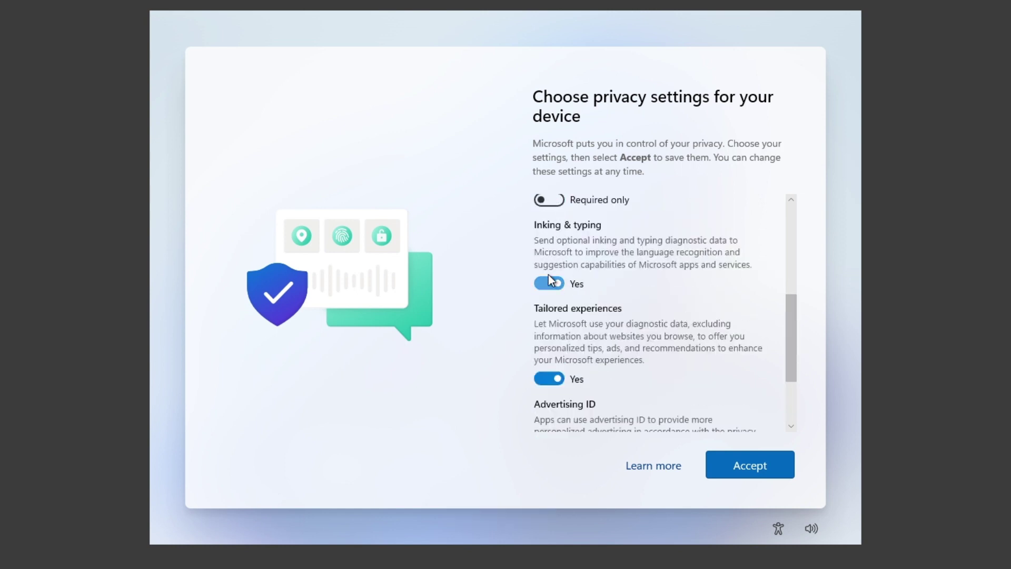
left_click(549, 283)
left_click_drag(789, 329, 800, 384)
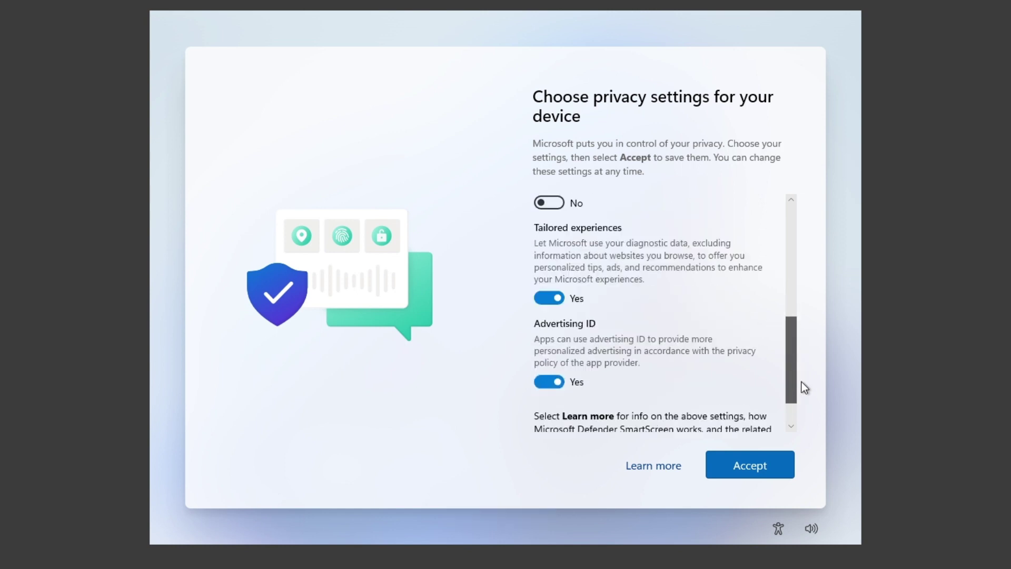
left_click(549, 271)
left_click(573, 355)
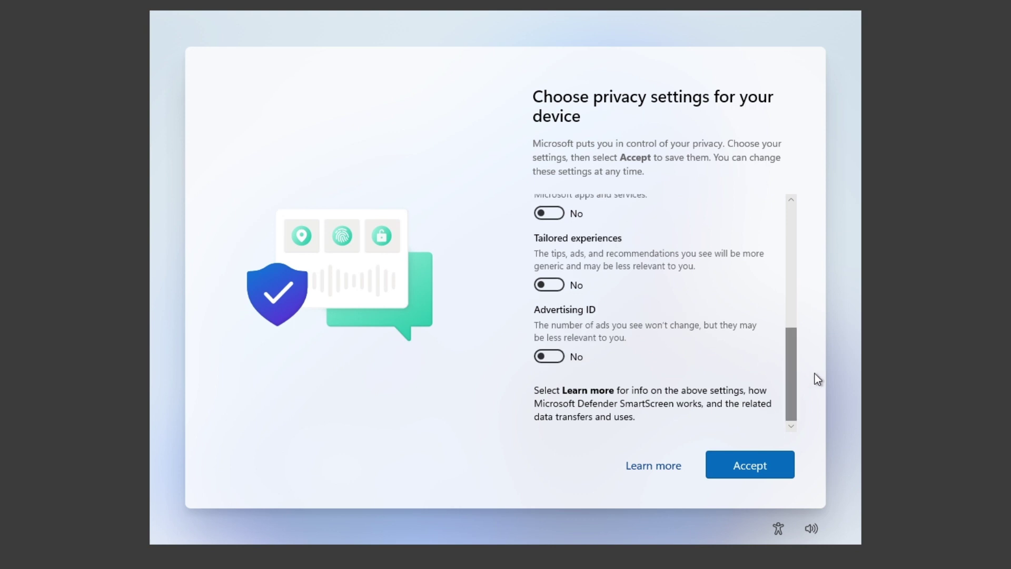
left_click_drag(792, 381, 789, 403)
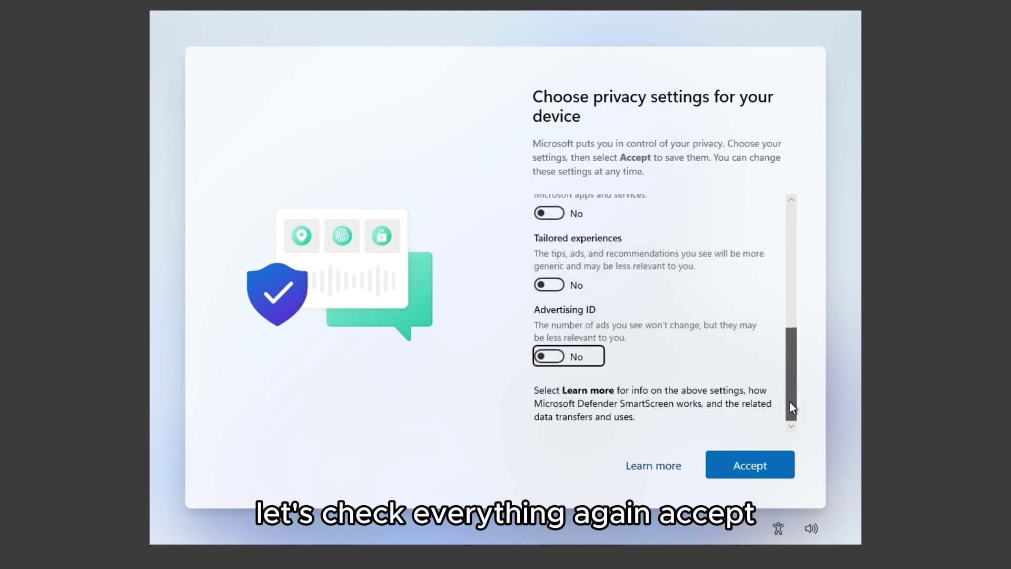
left_click(767, 466)
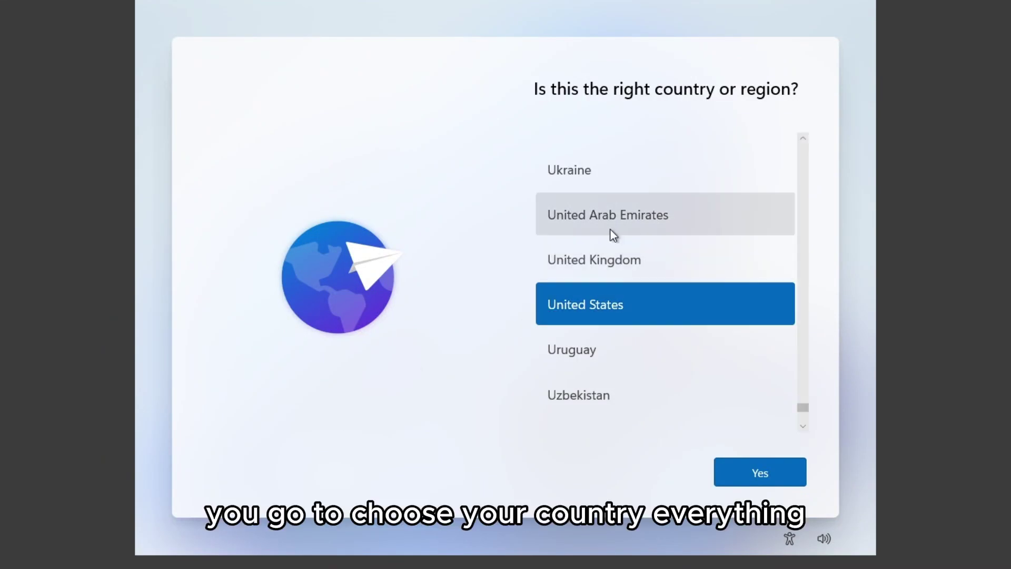
Confirm United States and the US keyboard layout, skipping a second layout, to finish setup
left_click(768, 475)
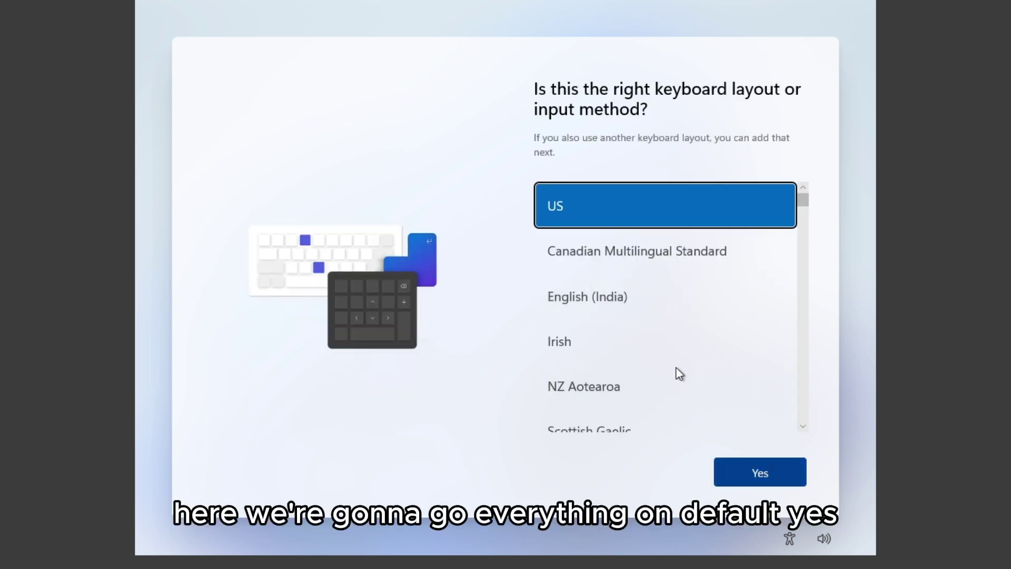
left_click(768, 476)
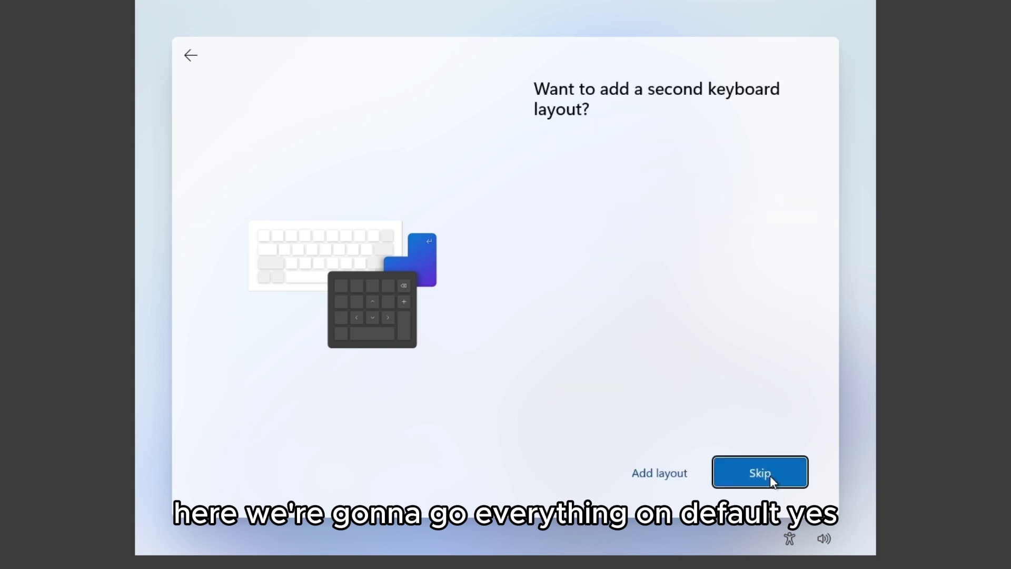
left_click(769, 475)
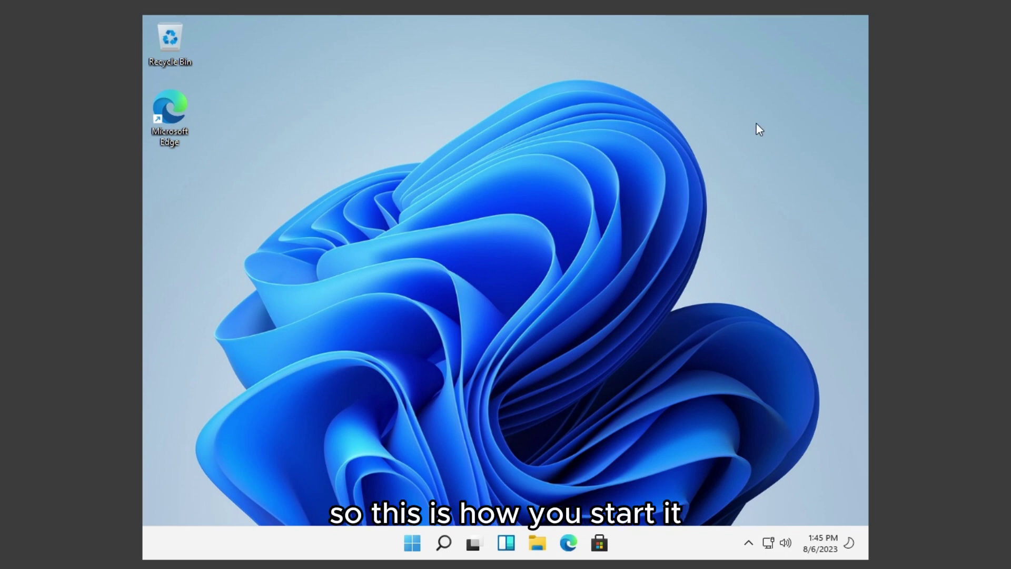
Refresh the new desktop from its context menu and open the Start menu
right_click(724, 111)
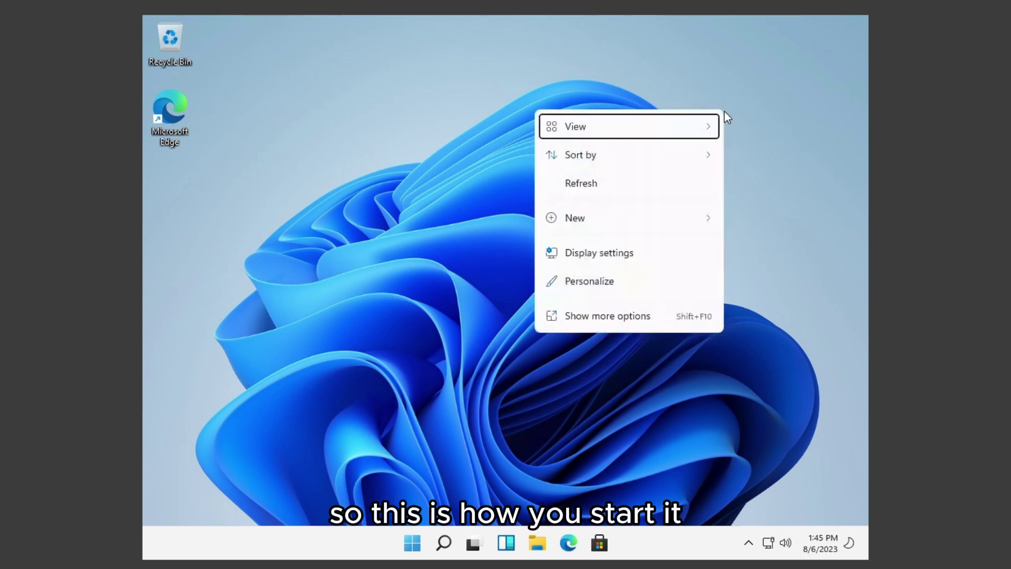
left_click(677, 181)
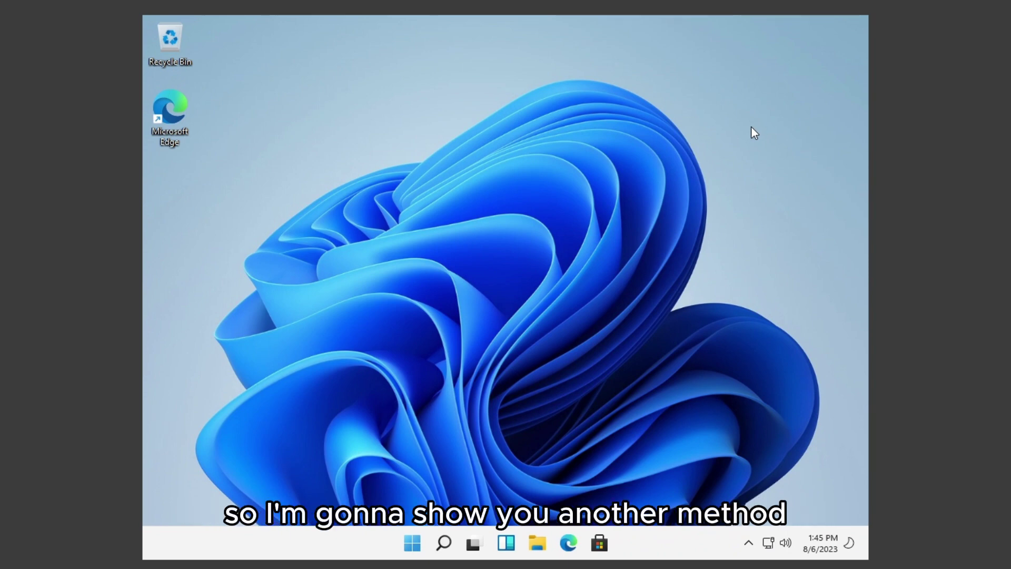
left_click(419, 545)
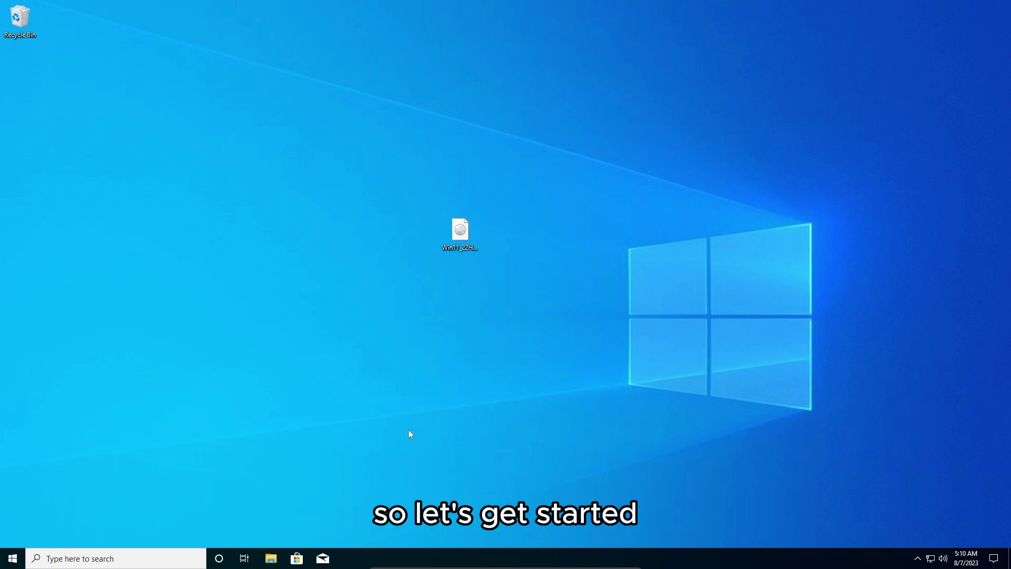
Mount the Win11_22H2_EnglishInternational_x64v2 ISO as a virtual DVD drive
left_click(459, 232)
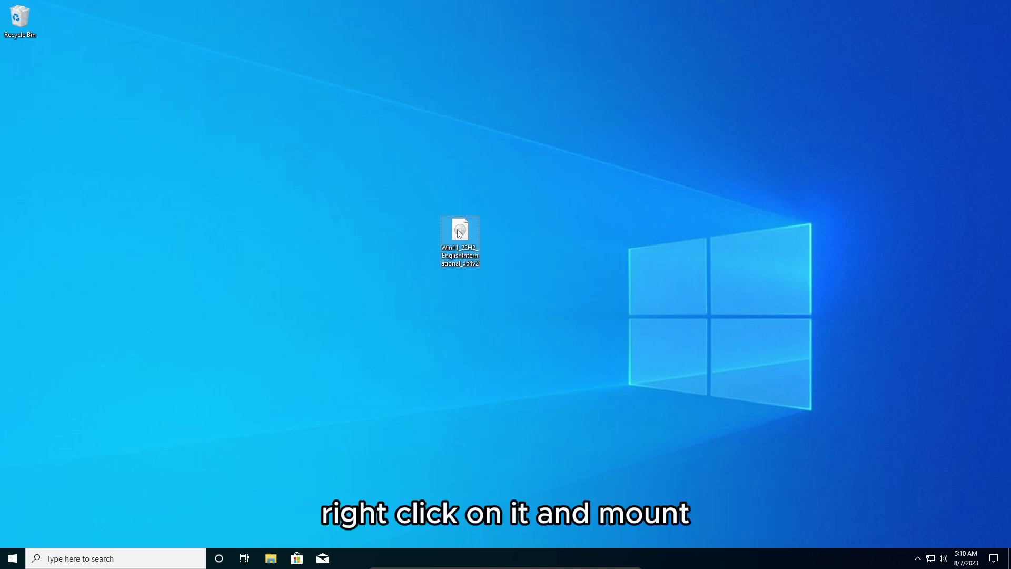
right_click(460, 234)
left_click(502, 237)
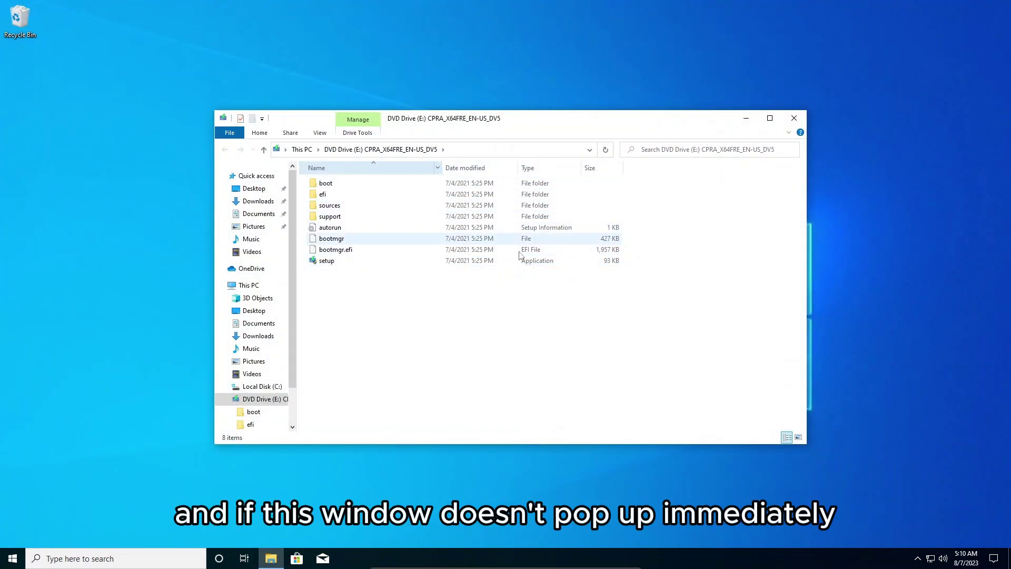
left_click(796, 119)
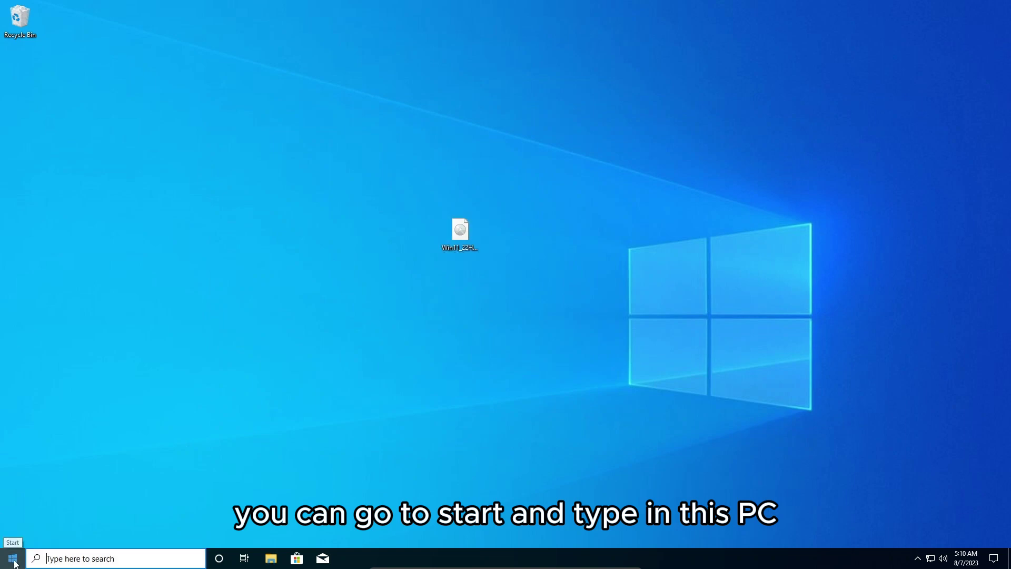
Open This PC from Start search, then DVD Drive (E:), and launch setup
left_click(13, 558)
type("This PC")
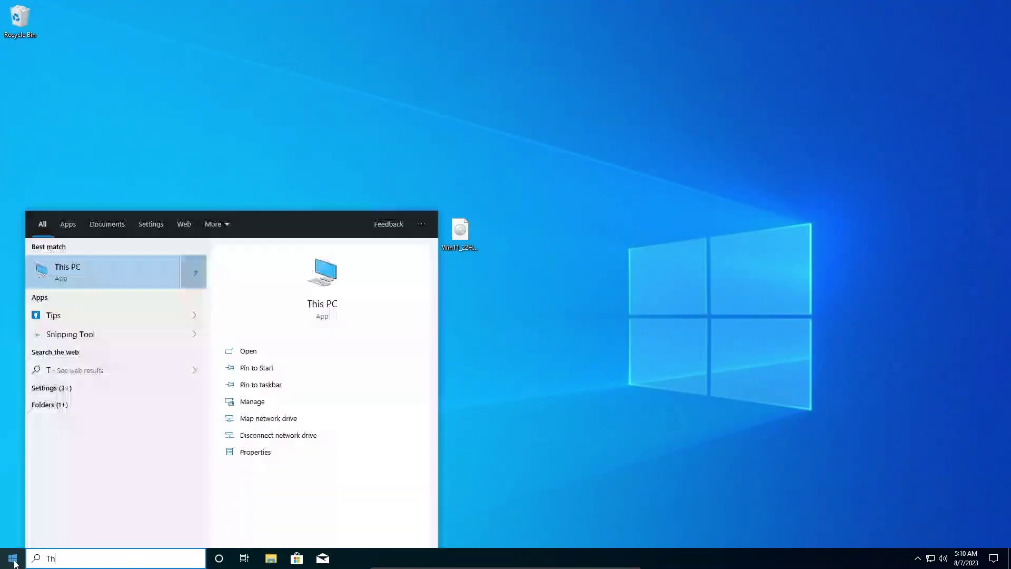
left_click(87, 267)
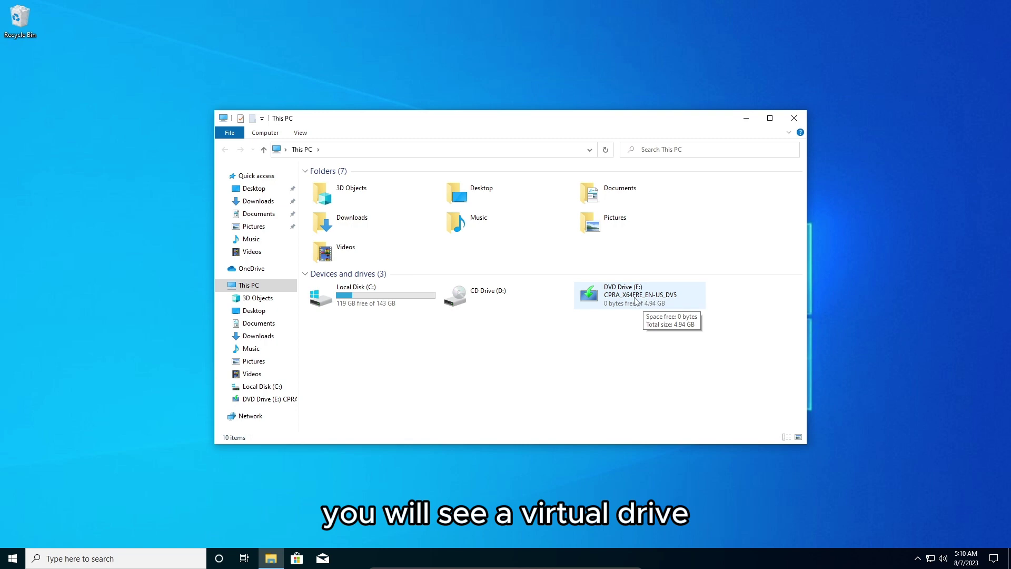
double_click(627, 299)
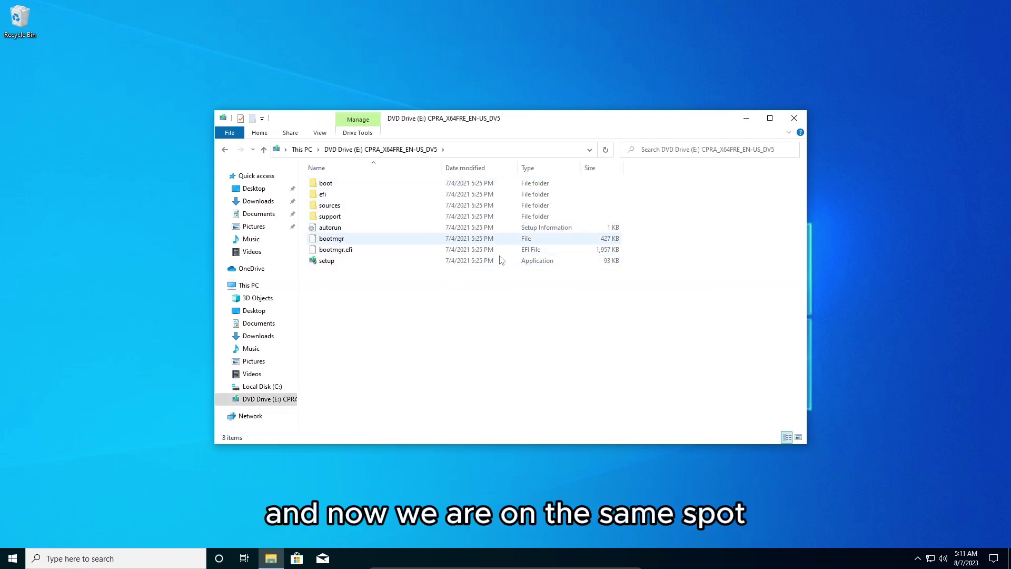
double_click(349, 264)
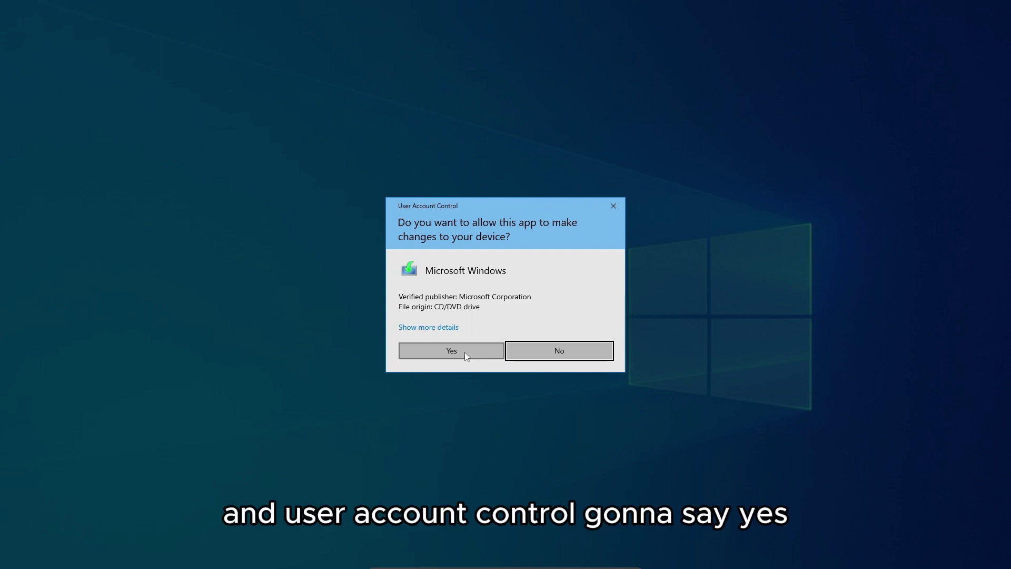
Approve the UAC prompt, then close setup after it reports an unsupported processor and missing TPM 2.0
left_click(463, 350)
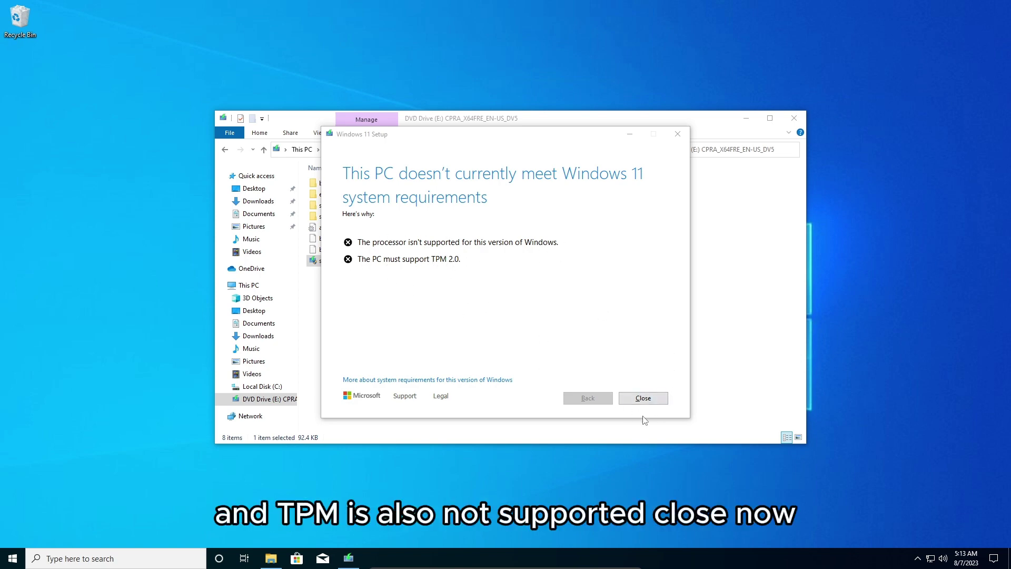
left_click(653, 395)
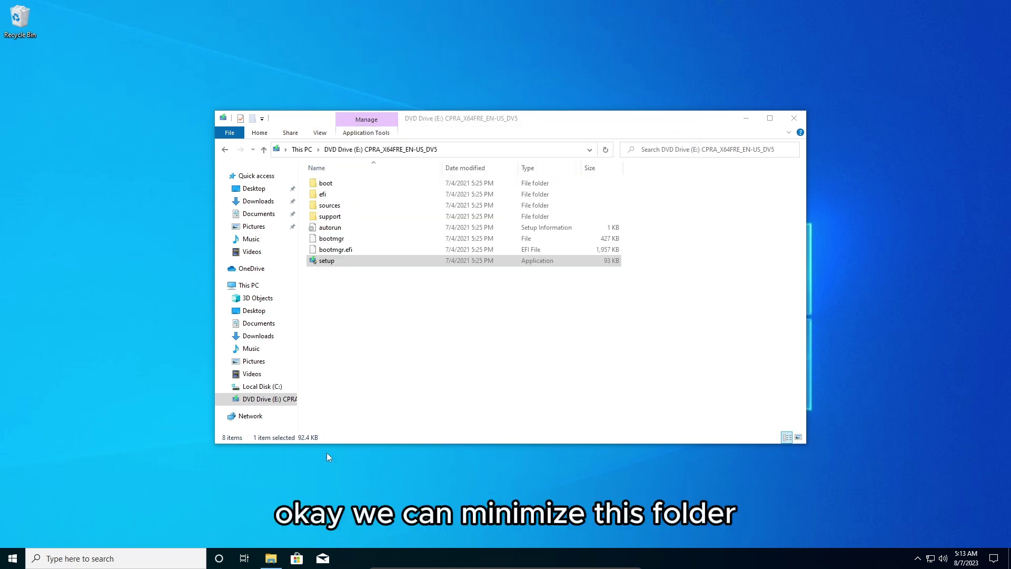
Minimize the DVD drive folder, search Start for 'Regedit', and launch Registry Editor with UAC approval
left_click(270, 559)
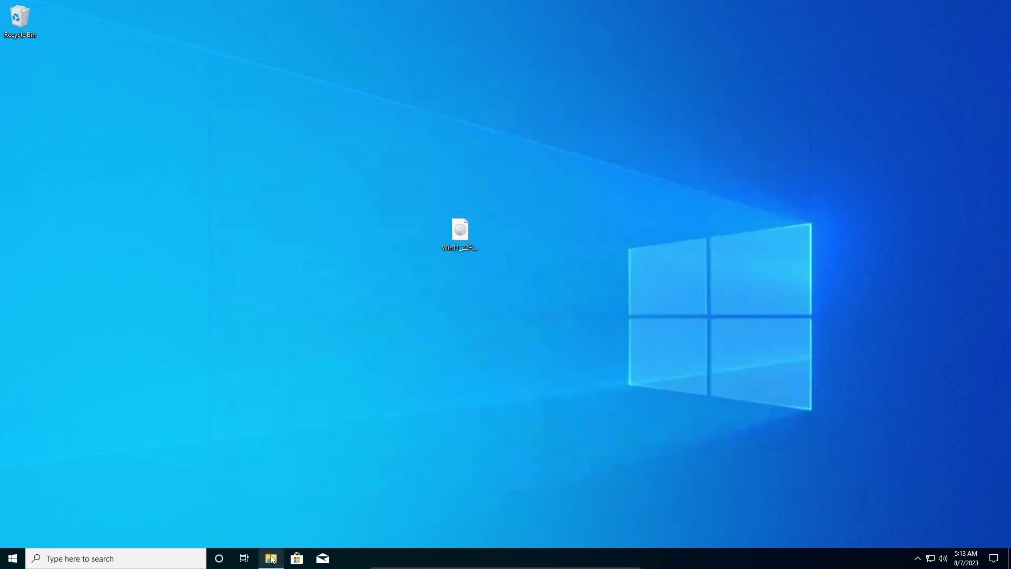
left_click(13, 558)
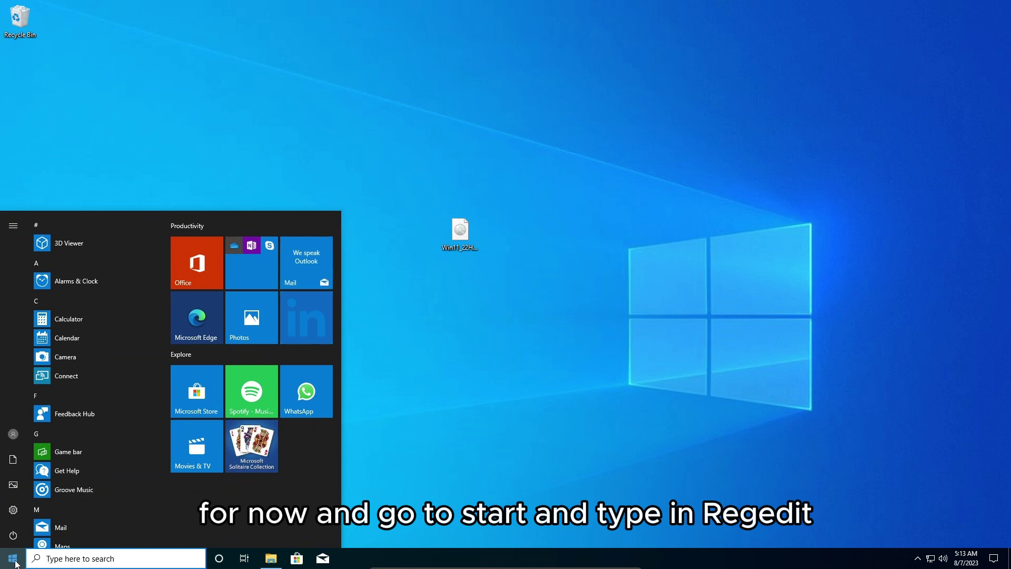
type("Regedkt")
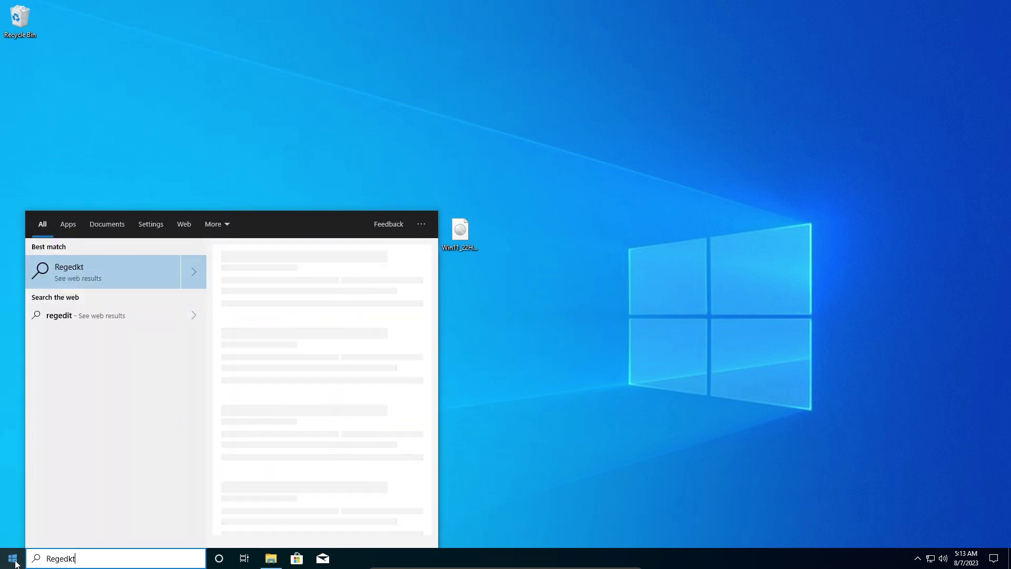
key("BackSpace")
key("BackSpace")
type("it")
left_click(12, 559)
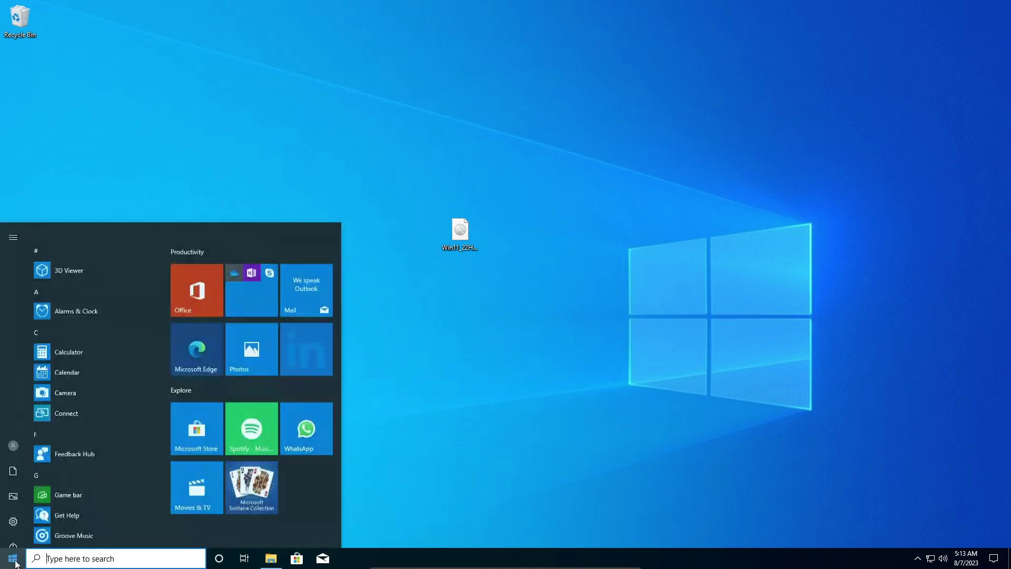
type("Regedit")
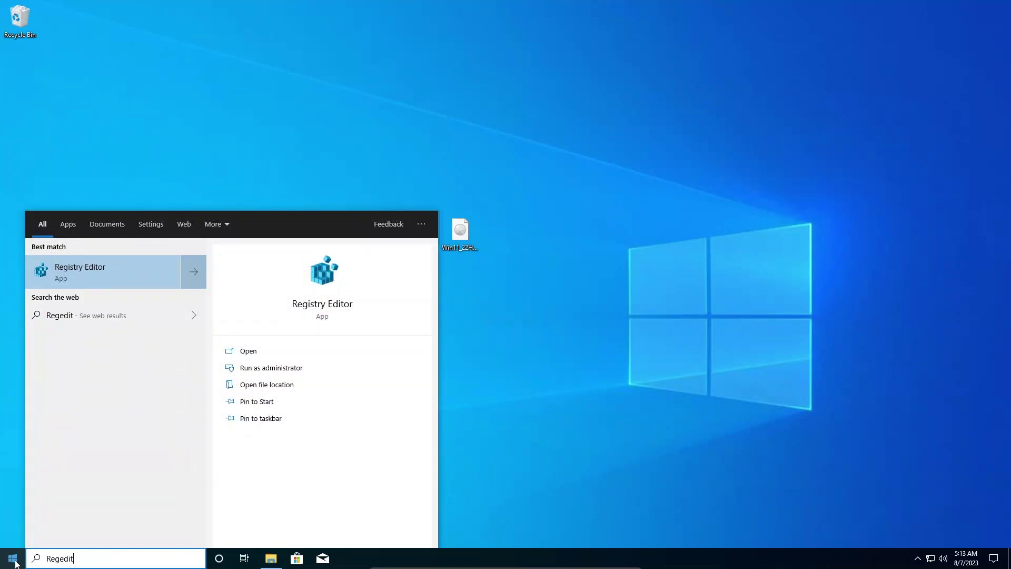
left_click(120, 272)
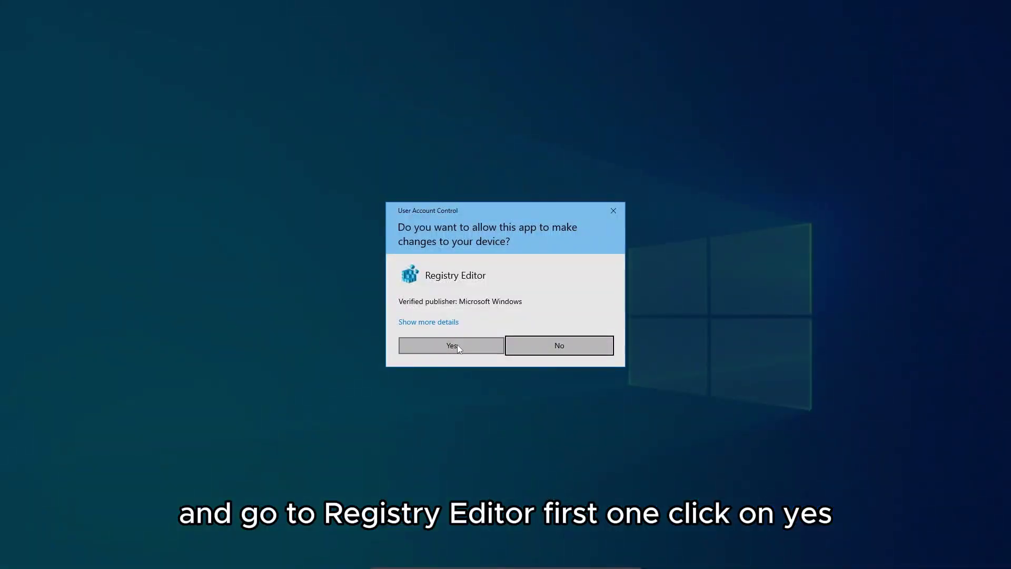
left_click(457, 344)
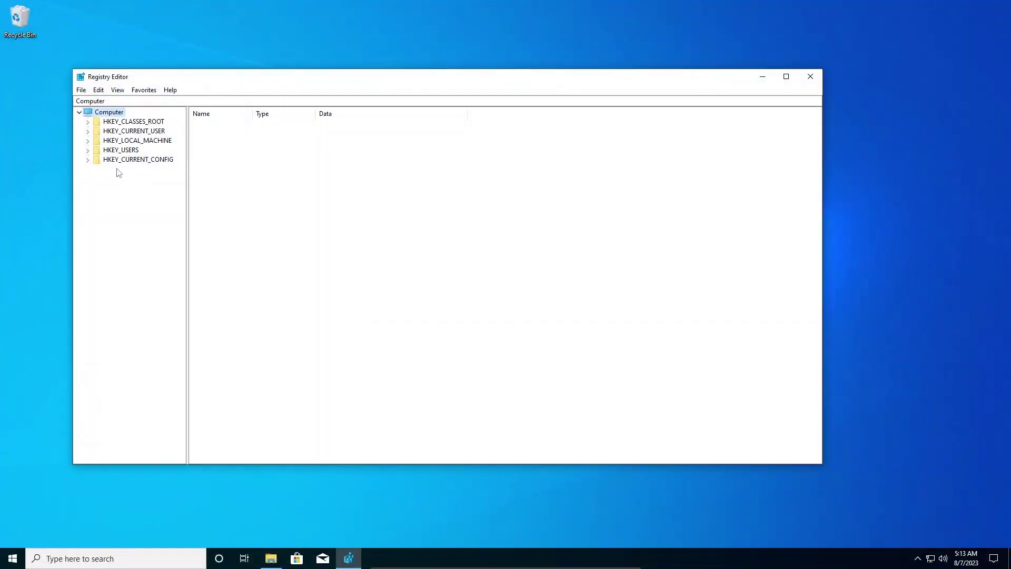
Expand HKEY_LOCAL_MACHINE > SYSTEM > Setup in the tree and select the MoSetup key
left_click(110, 141)
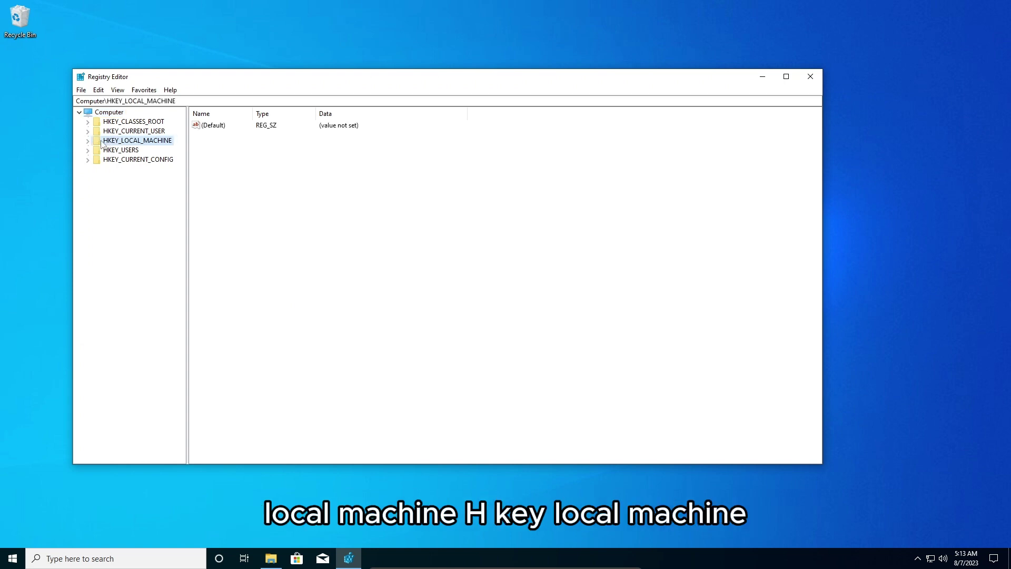
left_click(88, 140)
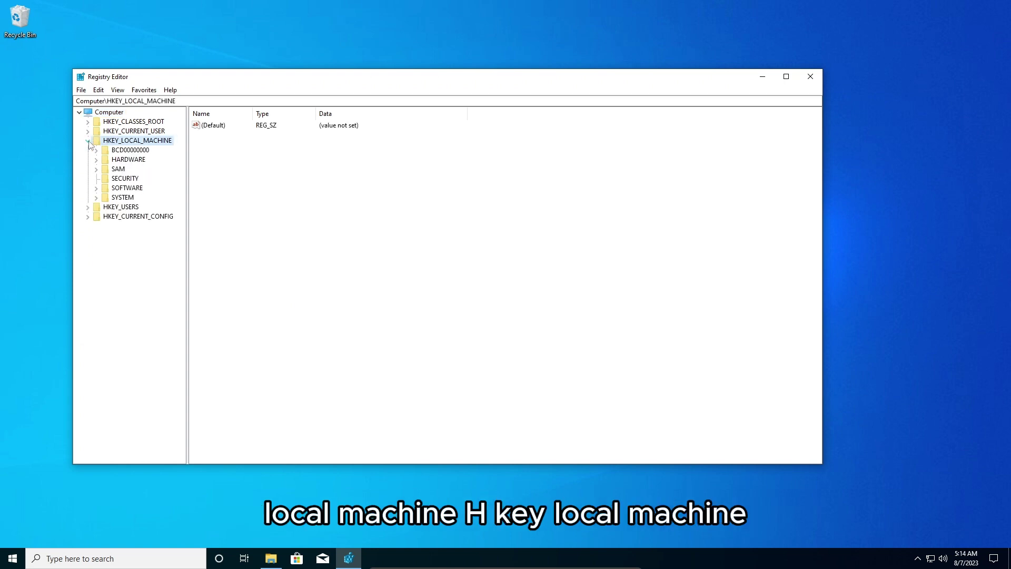
left_click(131, 198)
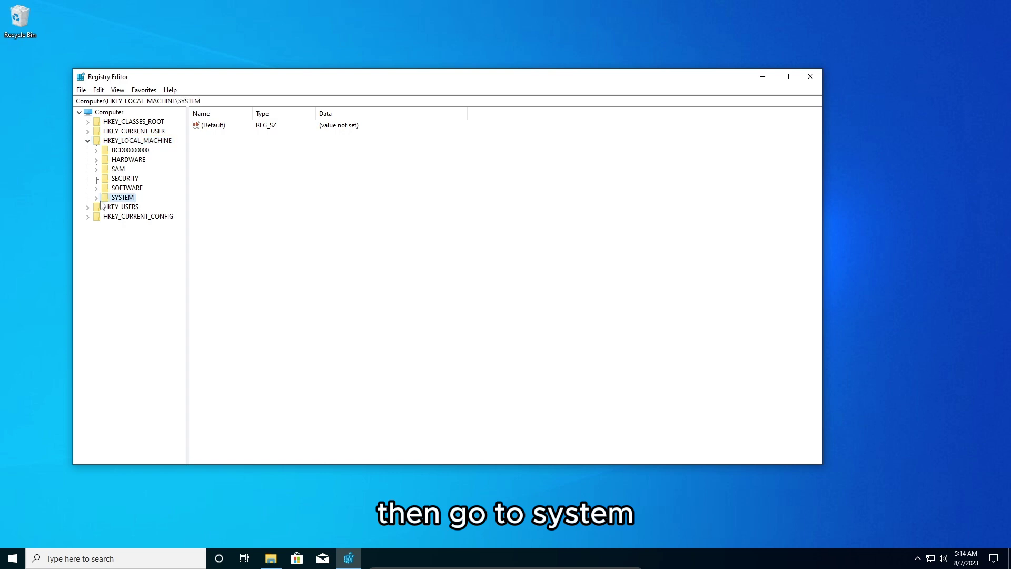
left_click(96, 198)
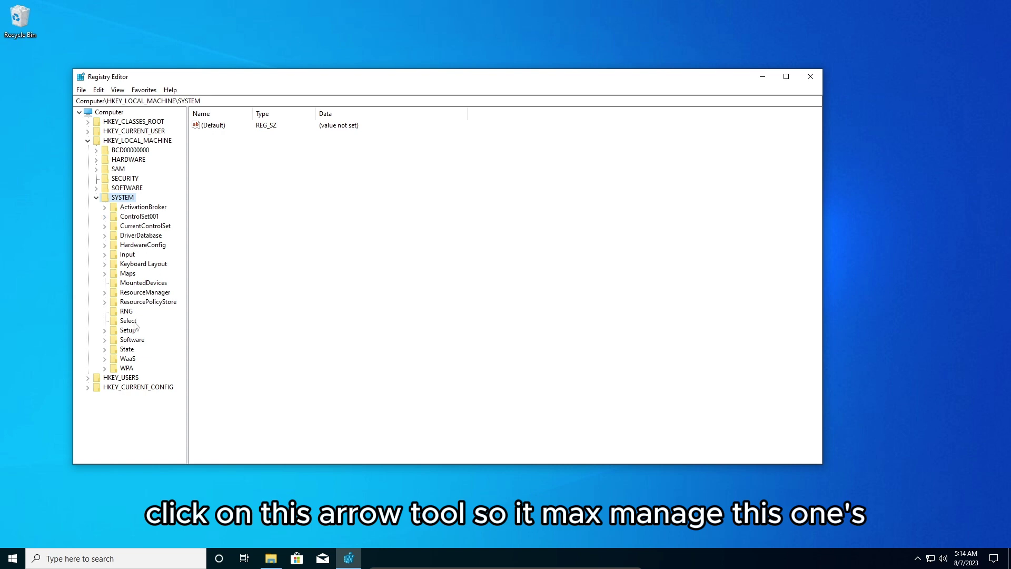
left_click(104, 330)
left_click(127, 331)
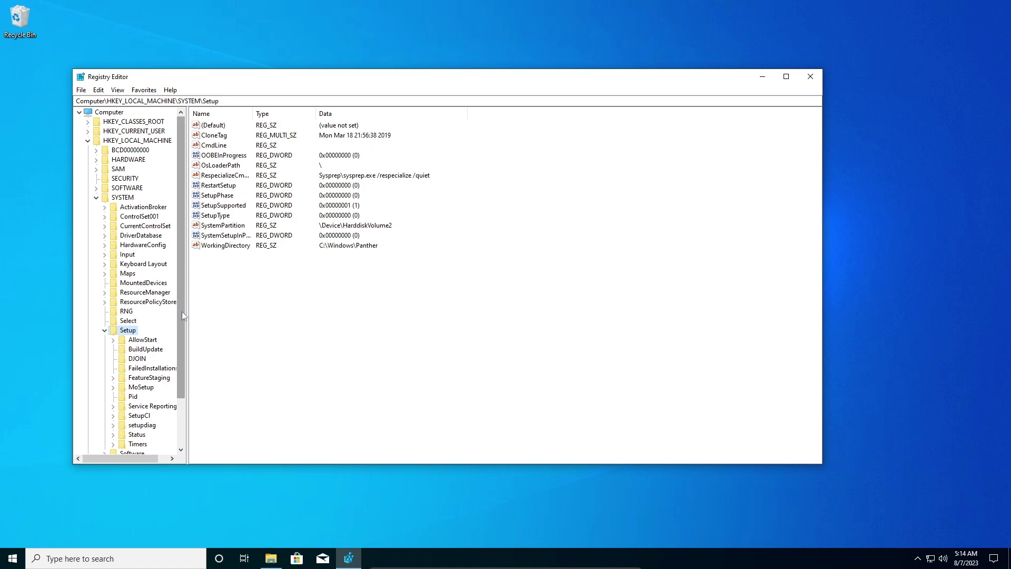
left_click_drag(181, 312, 184, 381)
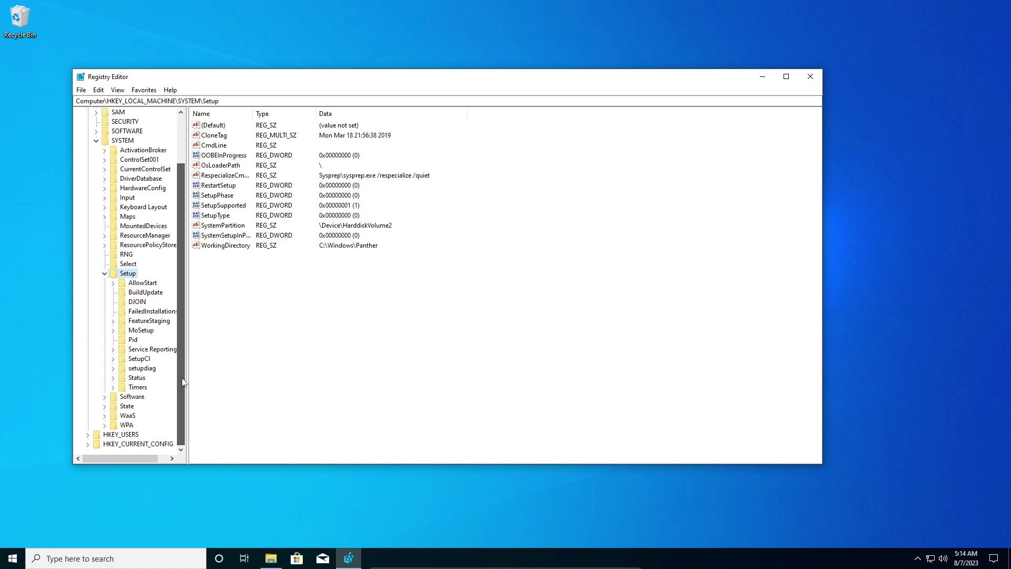
left_click(145, 330)
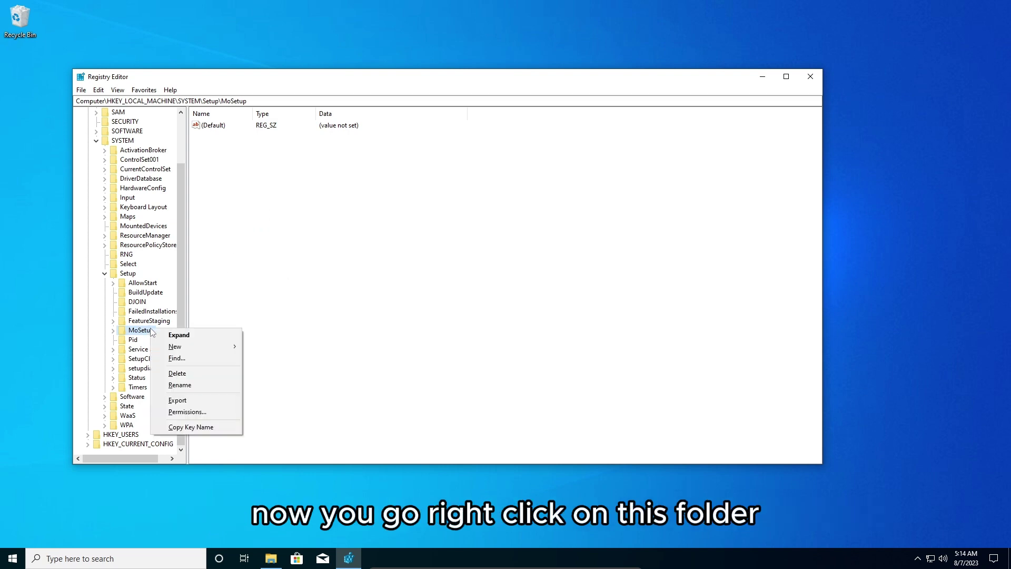
Create a DWORD (32-bit) value named AllowUpgradesWithUnsupportedTPMOrCPU under MoSetup
right_click(150, 333)
left_click(209, 348)
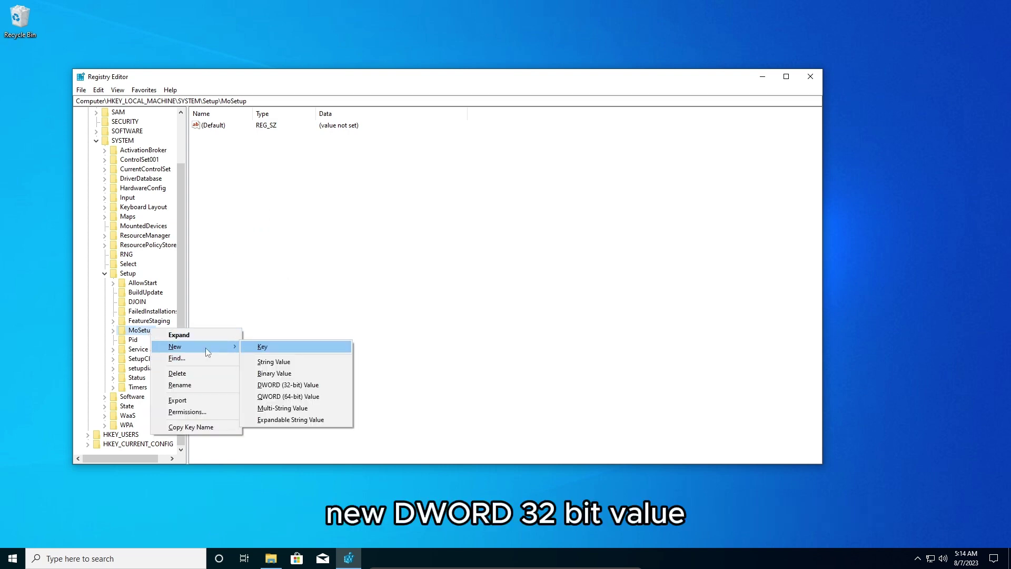
left_click(326, 386)
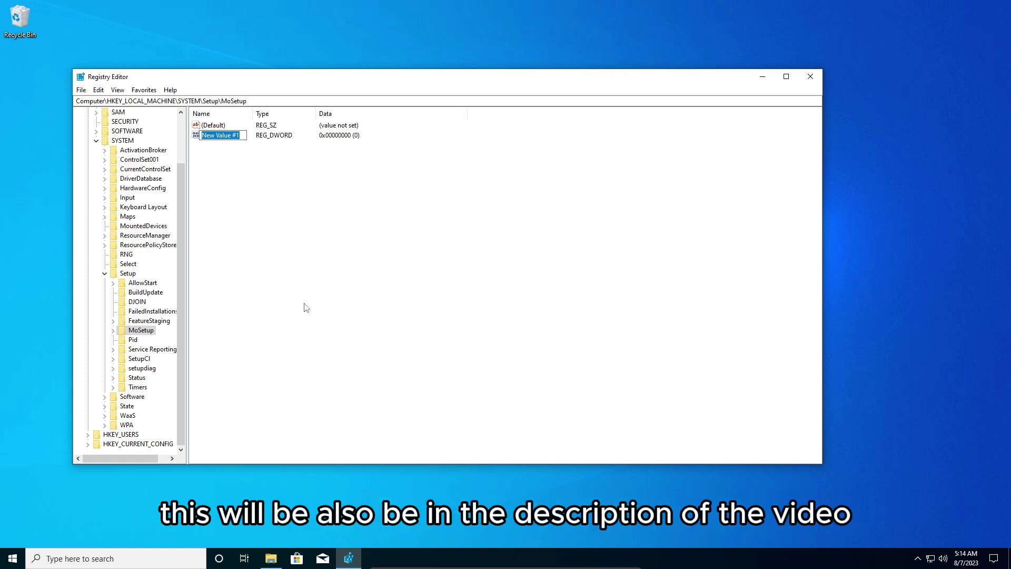
type("AllowUpgradesWithUnsupportedTPMOrCPU")
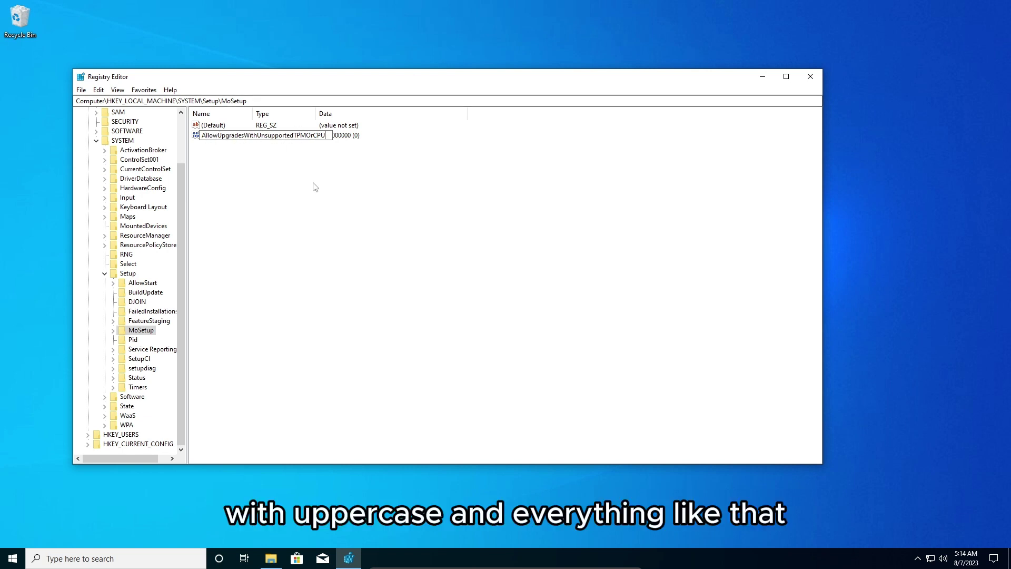
key("Return")
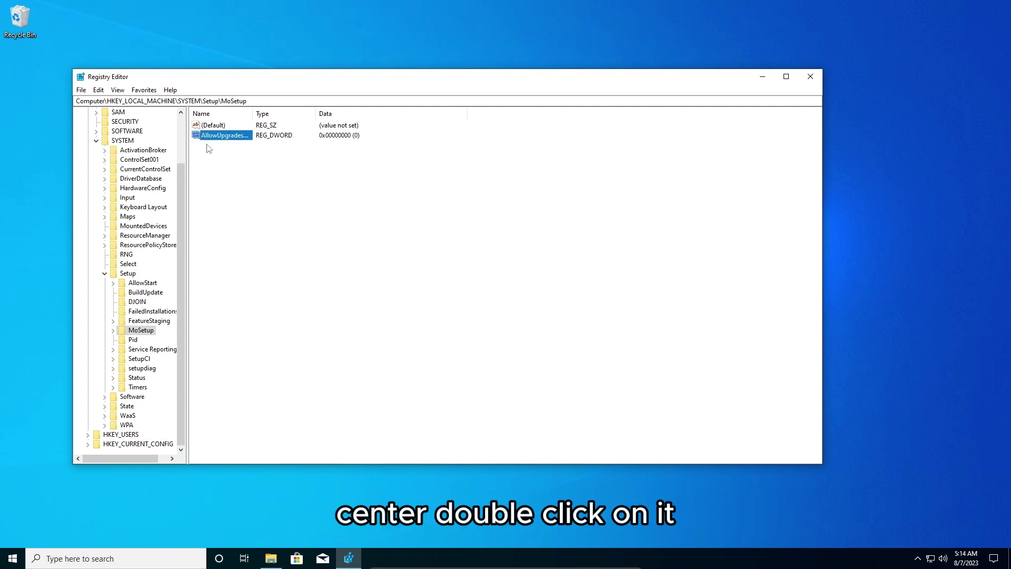
Set AllowUpgradesWithUnsupportedTPMOrCPU to 1, verify it, and close Registry Editor
double_click(216, 135)
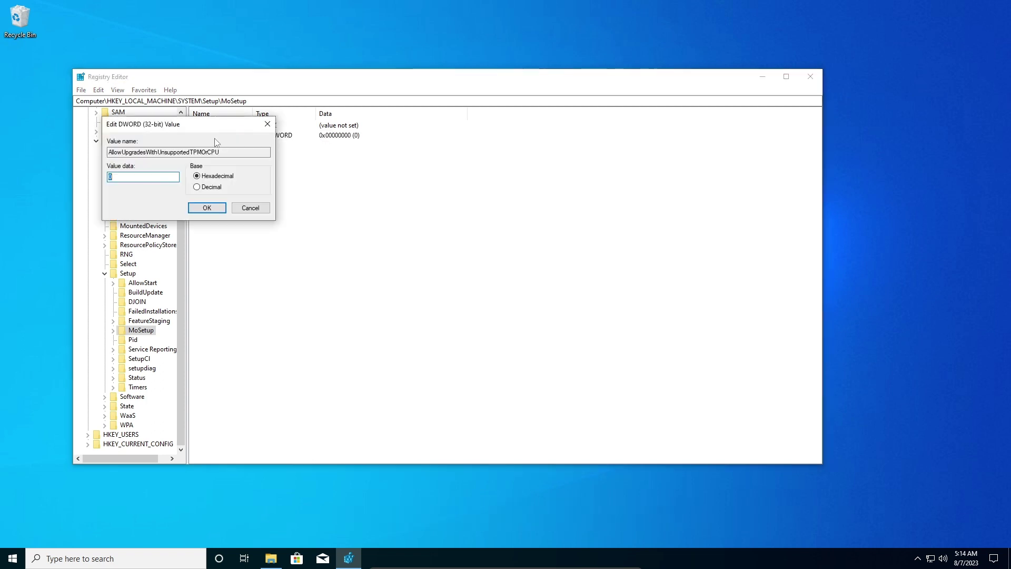
left_click(119, 178)
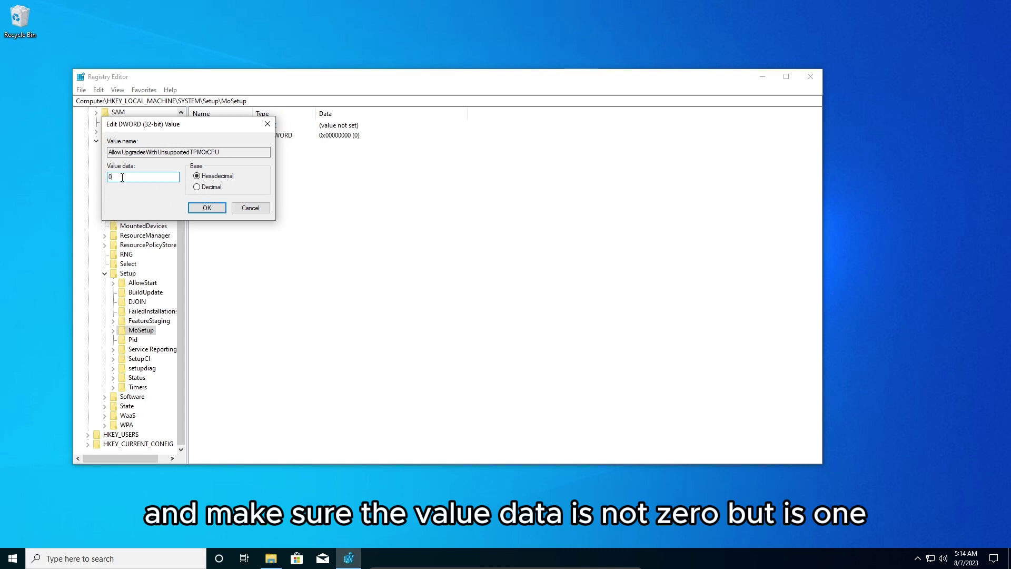
type("1")
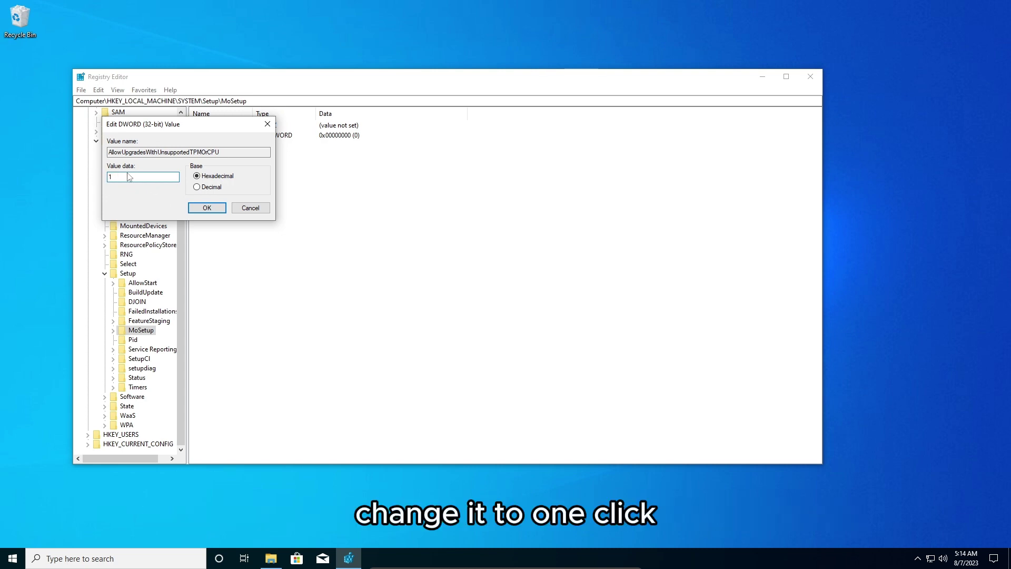
left_click(207, 208)
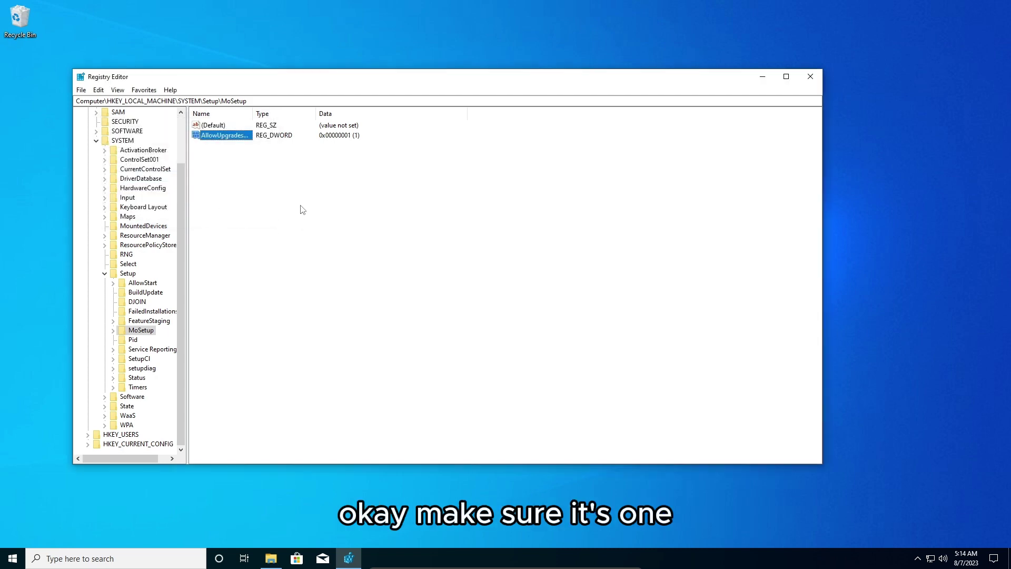
double_click(234, 136)
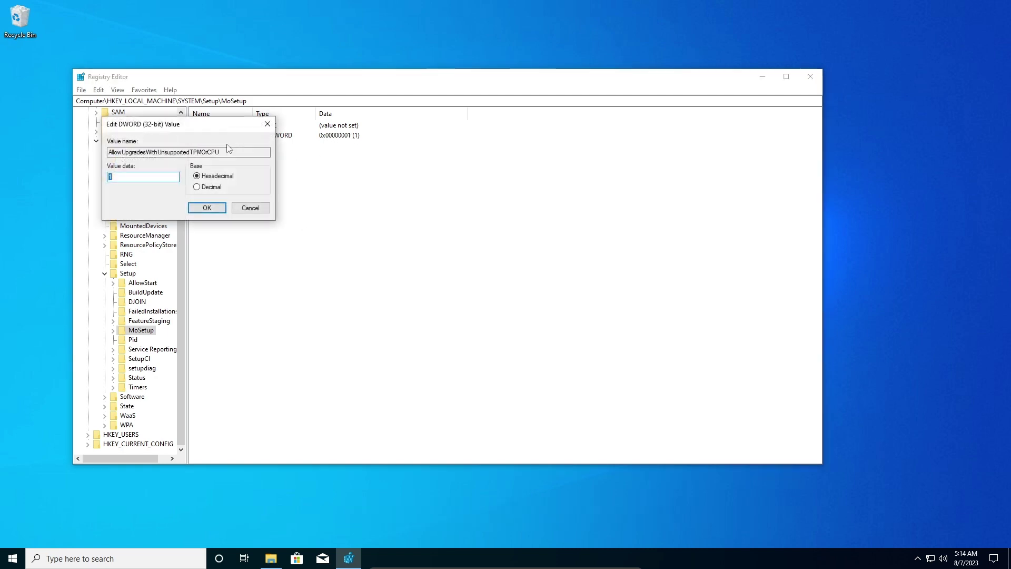
left_click(206, 207)
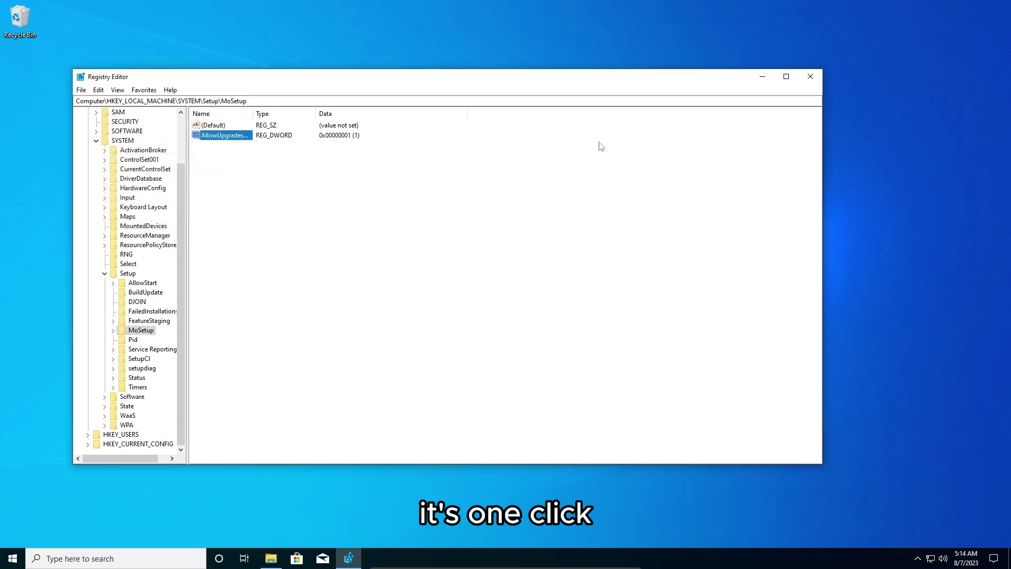
left_click(811, 77)
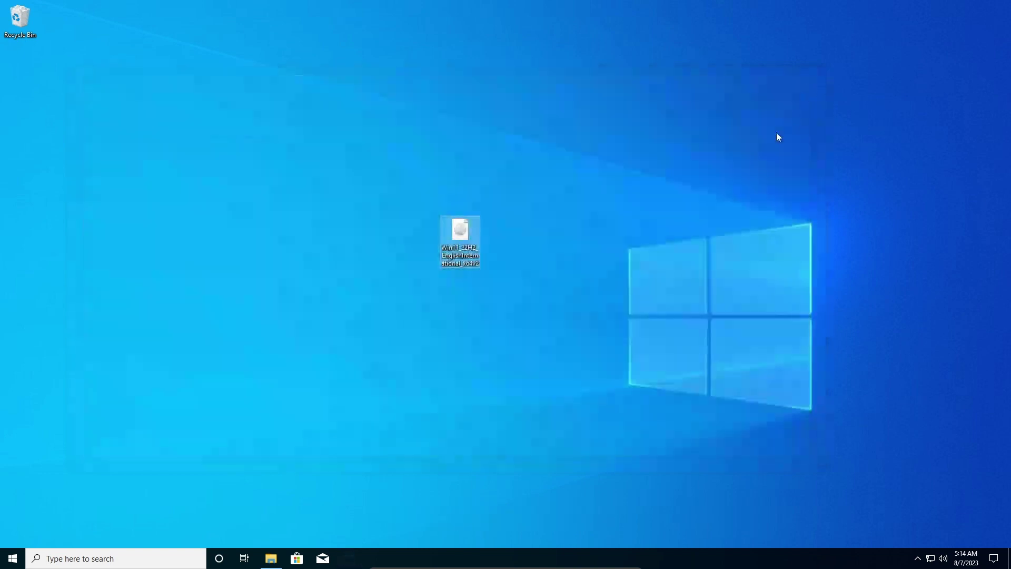
Run setup from DVD Drive (E:) in File Explorer and approve the UAC prompt
left_click(272, 559)
left_click(380, 311)
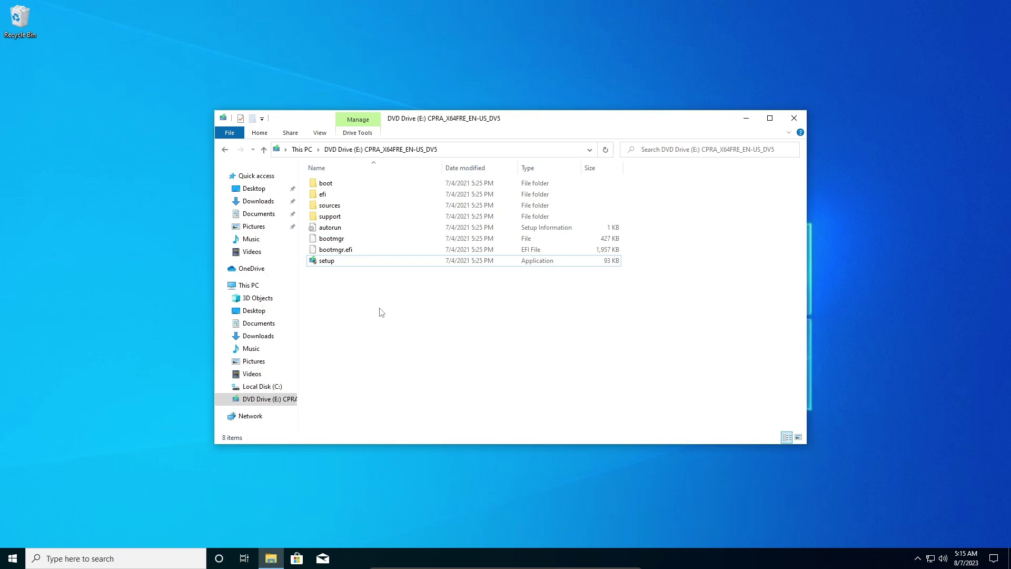
double_click(340, 264)
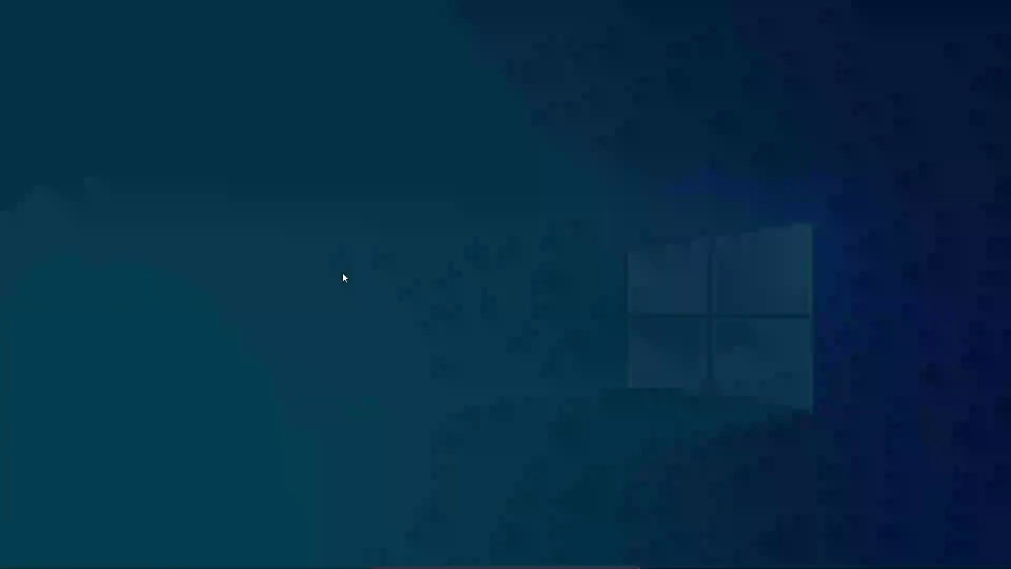
left_click(474, 351)
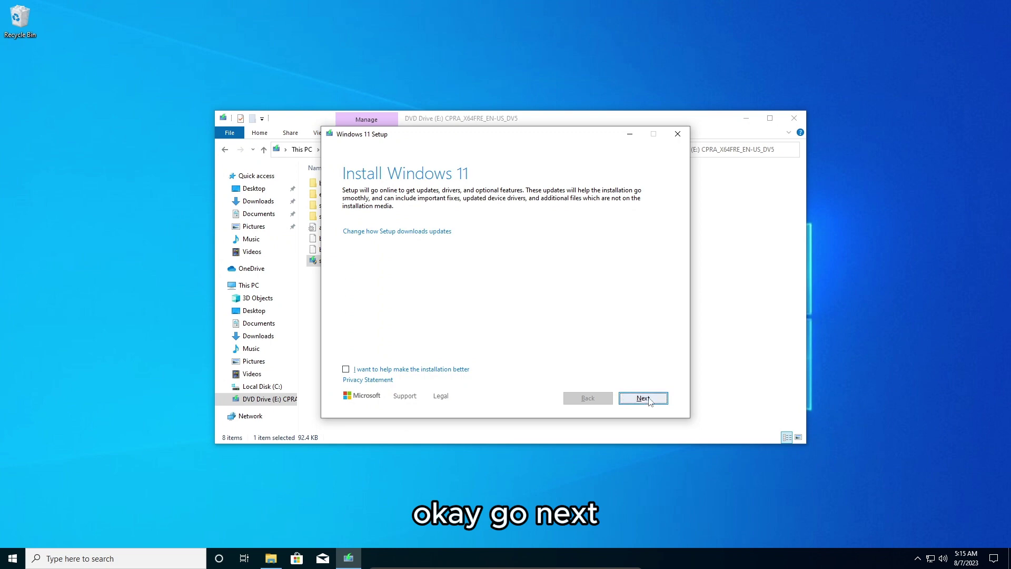
Continue past the Install Windows 11 page, accept the license terms, then refresh the new desktop
left_click(643, 398)
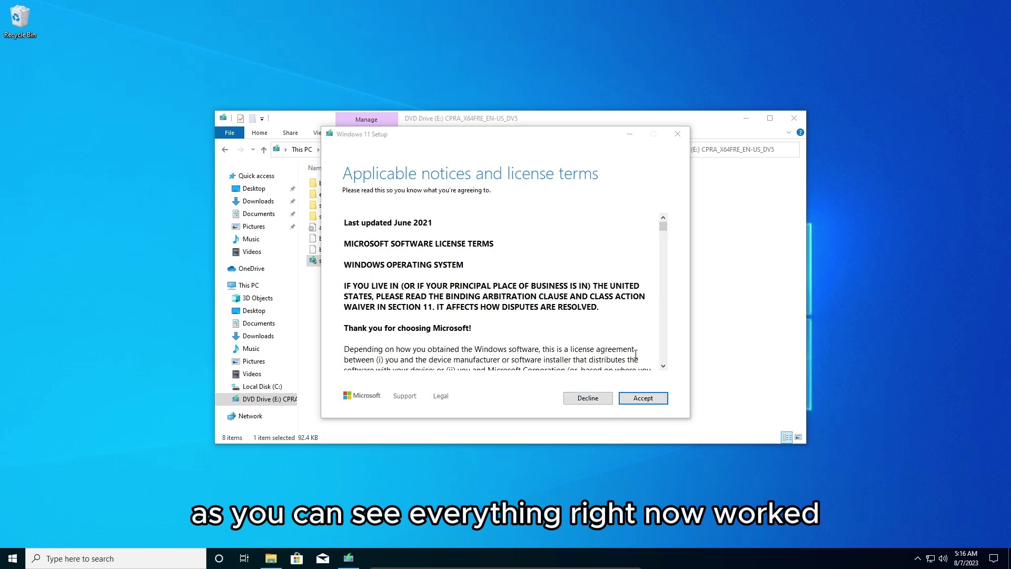
left_click(640, 395)
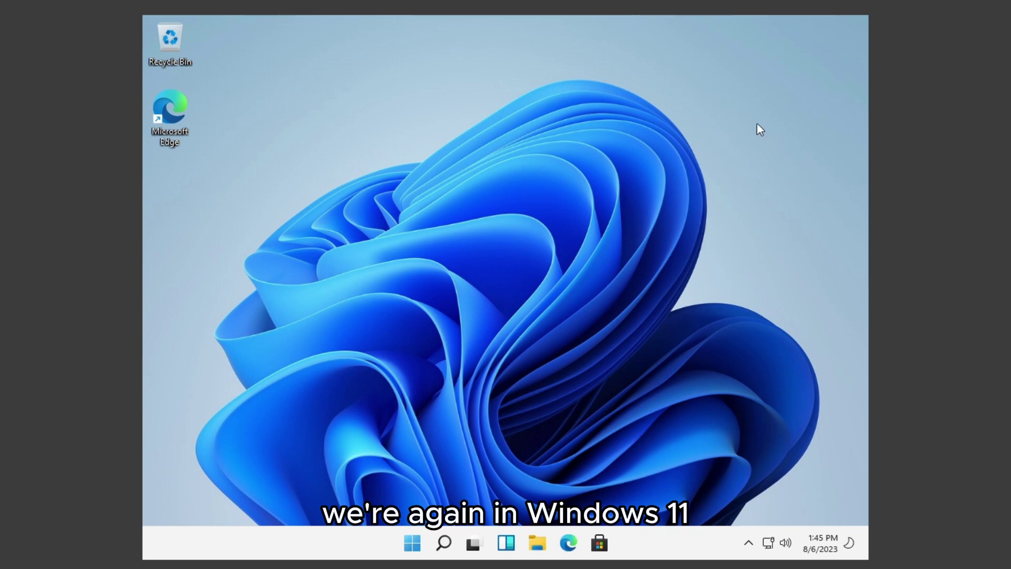
right_click(725, 110)
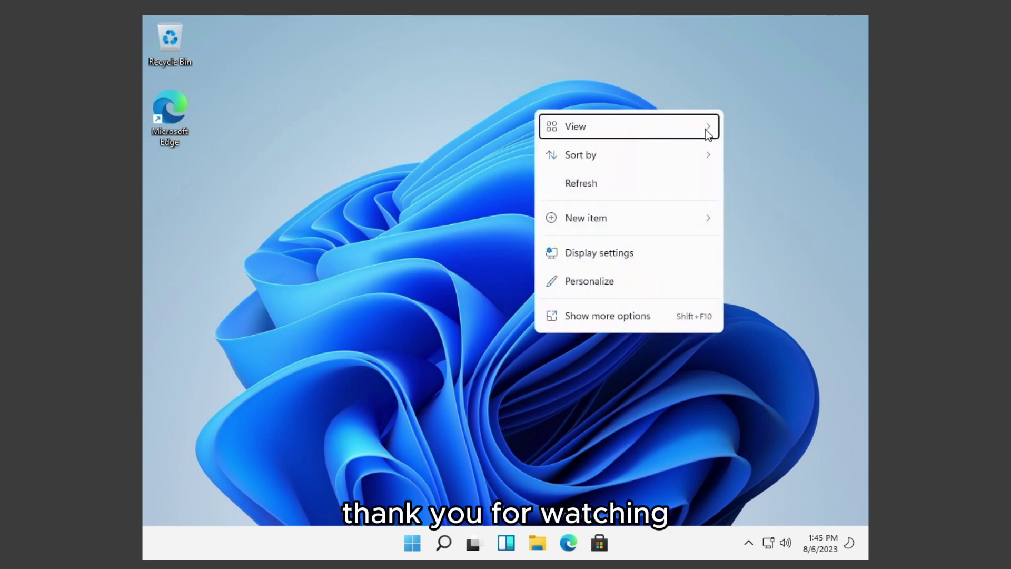
left_click(677, 182)
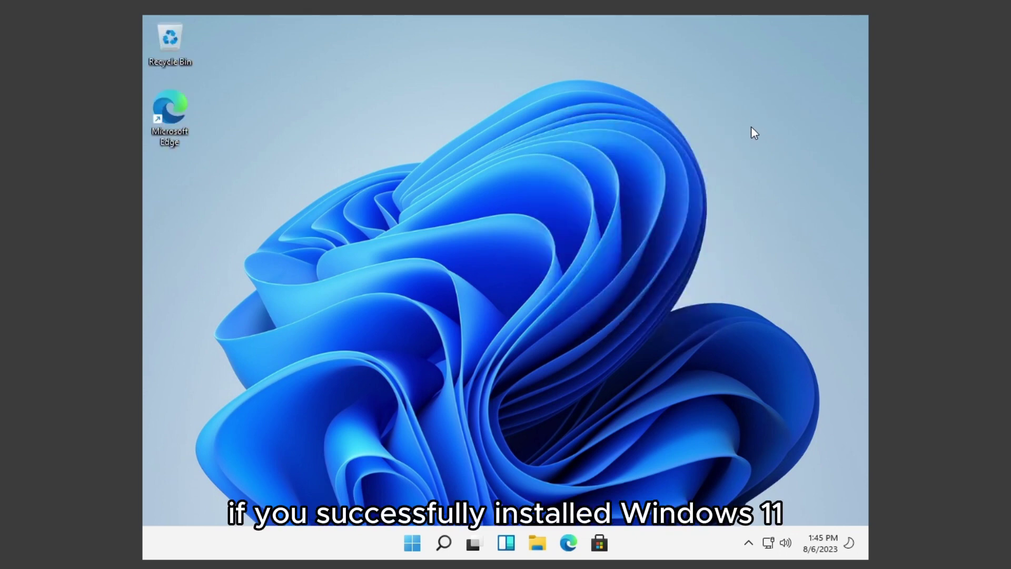